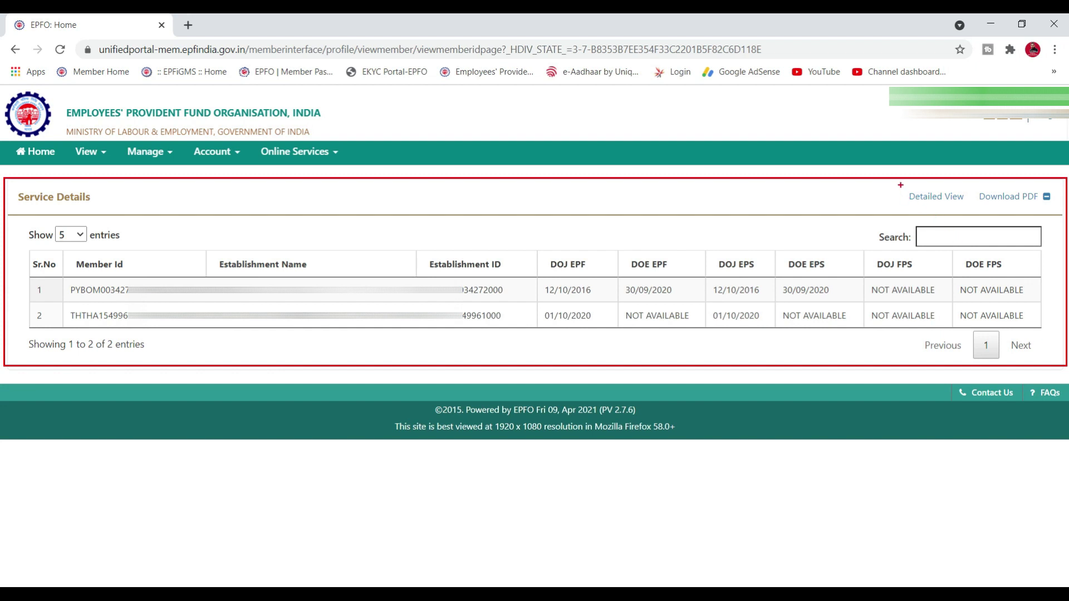
Step: Switch the service details to the detailed view and mark the first member ID heading in red
{"action": "left_click_drag", "start_coordinate": [900, 185], "coordinate": [969, 210]}
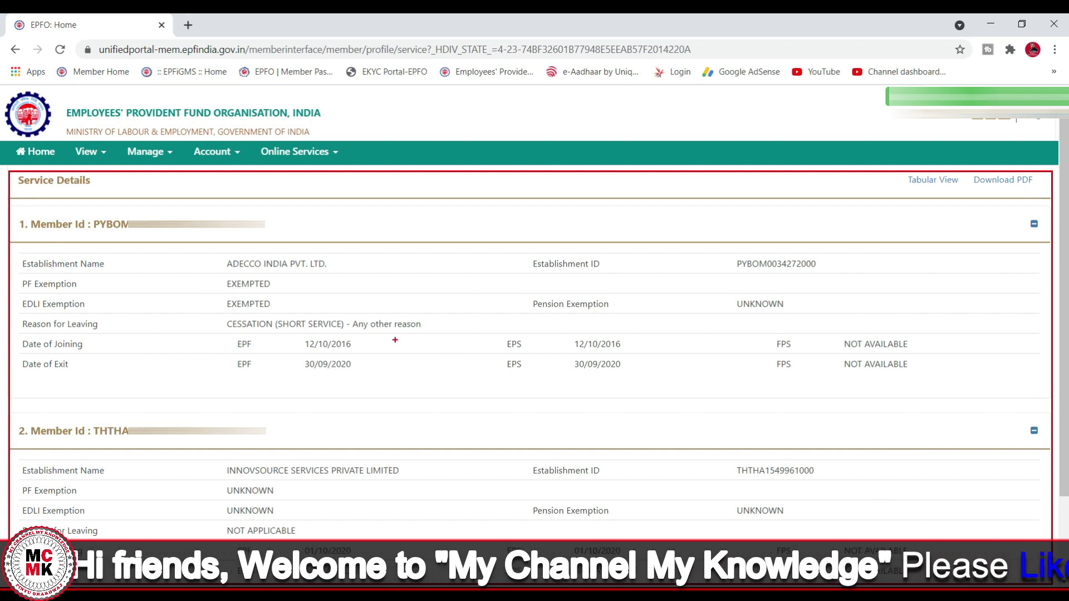
{"action": "left_click", "coordinate": [17, 214]}
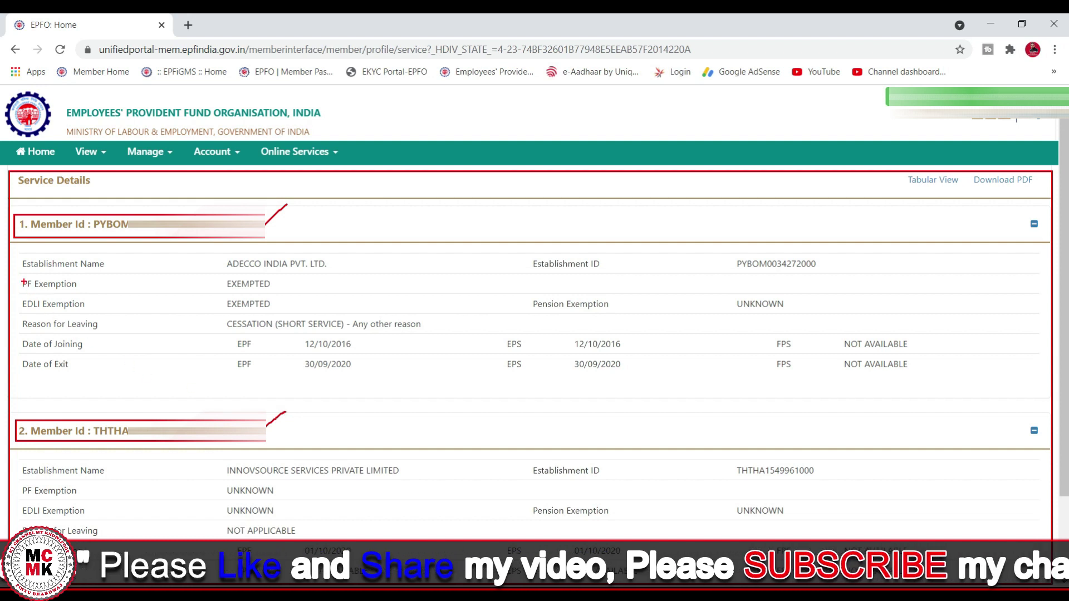
Step: Mark the PF, EDLI and Pension Exemption entries of the first member account with red boxes and ticks
{"action": "mouse_move", "coordinate": [17, 276]}
{"action": "left_mouse_down"}
{"action": "mouse_move", "coordinate": [53, 313]}
{"action": "mouse_move", "coordinate": [177, 324]}
{"action": "mouse_move", "coordinate": [283, 314]}
{"action": "left_mouse_up"}
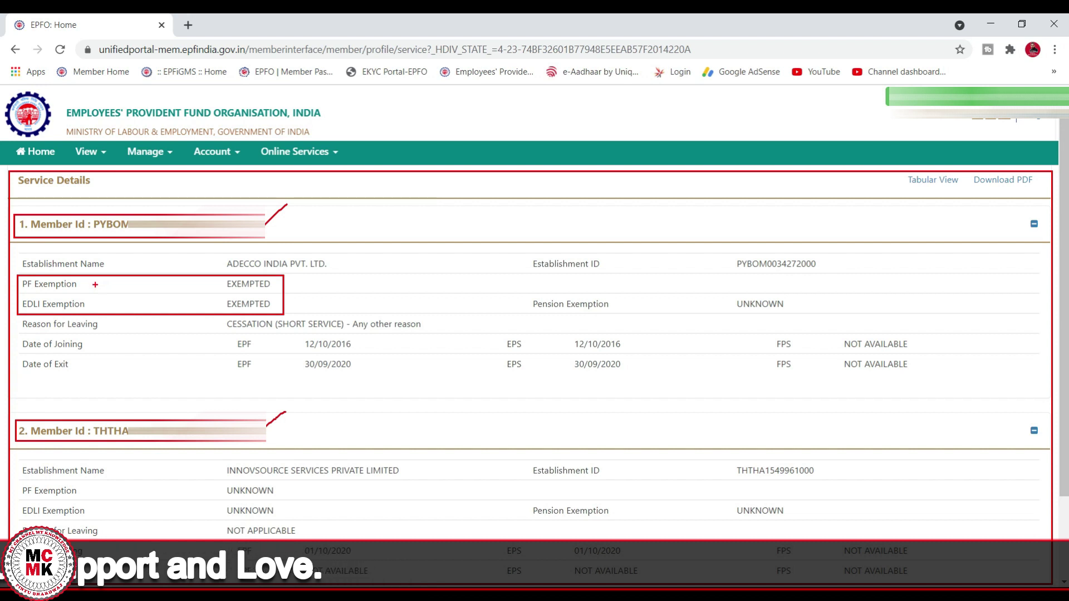
{"action": "mouse_move", "coordinate": [95, 284]}
{"action": "left_mouse_down"}
{"action": "mouse_move", "coordinate": [109, 296]}
{"action": "mouse_move", "coordinate": [128, 279]}
{"action": "mouse_move", "coordinate": [117, 312]}
{"action": "mouse_move", "coordinate": [138, 295]}
{"action": "left_mouse_up"}
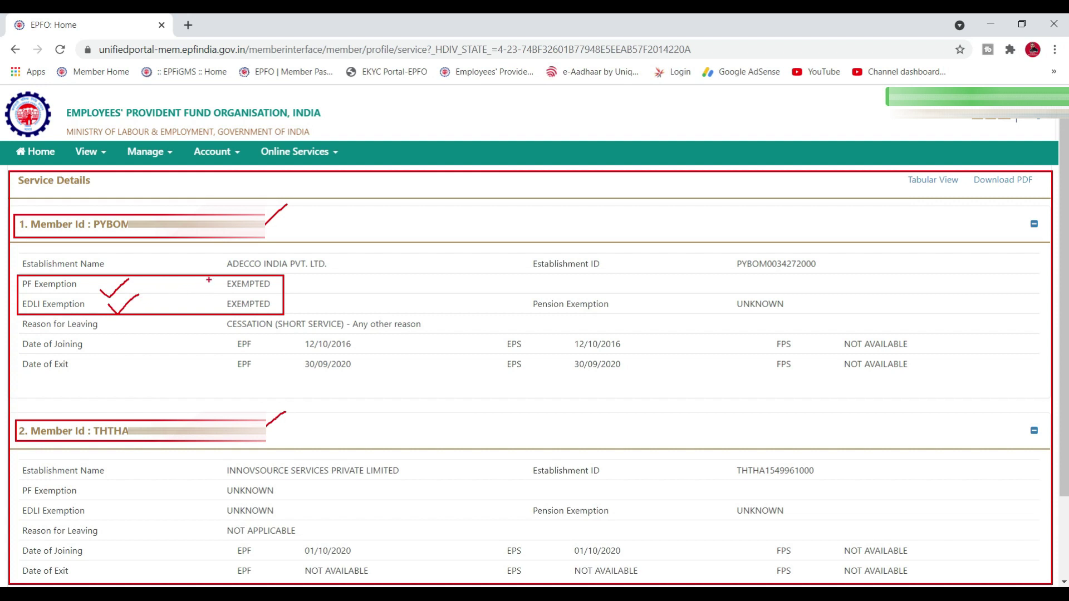
{"action": "mouse_move", "coordinate": [223, 276]}
{"action": "left_mouse_down"}
{"action": "mouse_move", "coordinate": [280, 289]}
{"action": "mouse_move", "coordinate": [257, 312]}
{"action": "mouse_move", "coordinate": [275, 313]}
{"action": "left_mouse_up"}
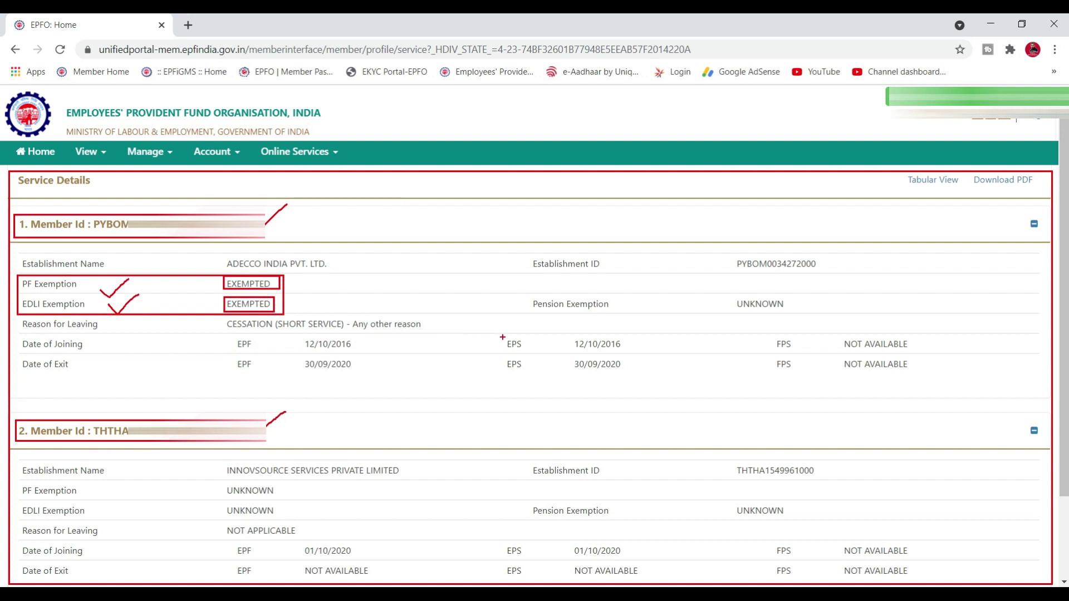
{"action": "mouse_move", "coordinate": [522, 293]}
{"action": "left_mouse_down"}
{"action": "mouse_move", "coordinate": [560, 314]}
{"action": "mouse_move", "coordinate": [804, 316]}
{"action": "left_mouse_up"}
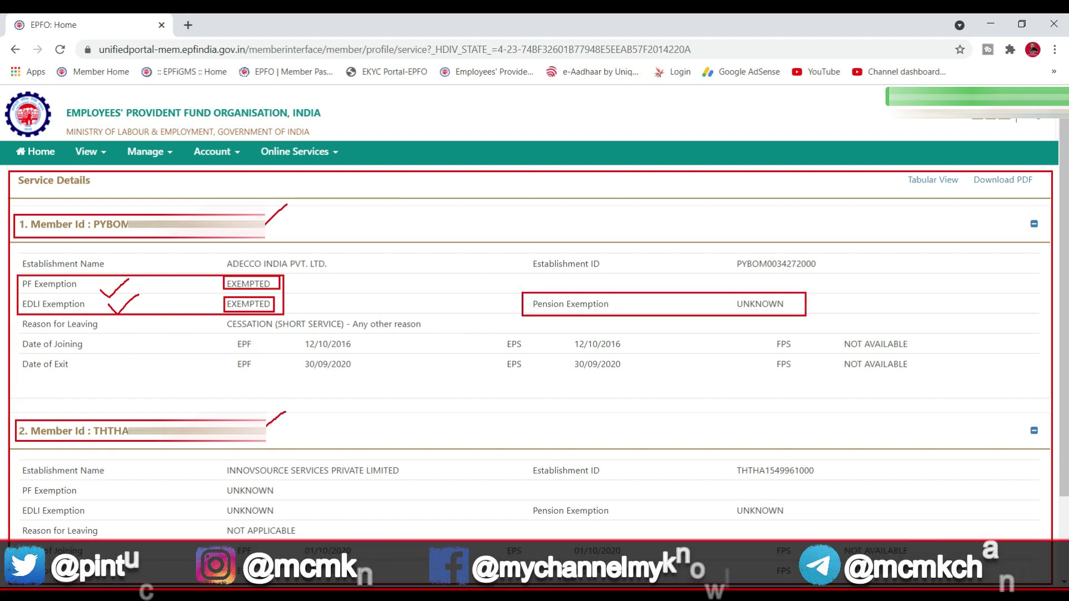
{"action": "left_click_drag", "start_coordinate": [621, 303], "coordinate": [650, 295]}
{"action": "left_click_drag", "start_coordinate": [732, 297], "coordinate": [788, 310]}
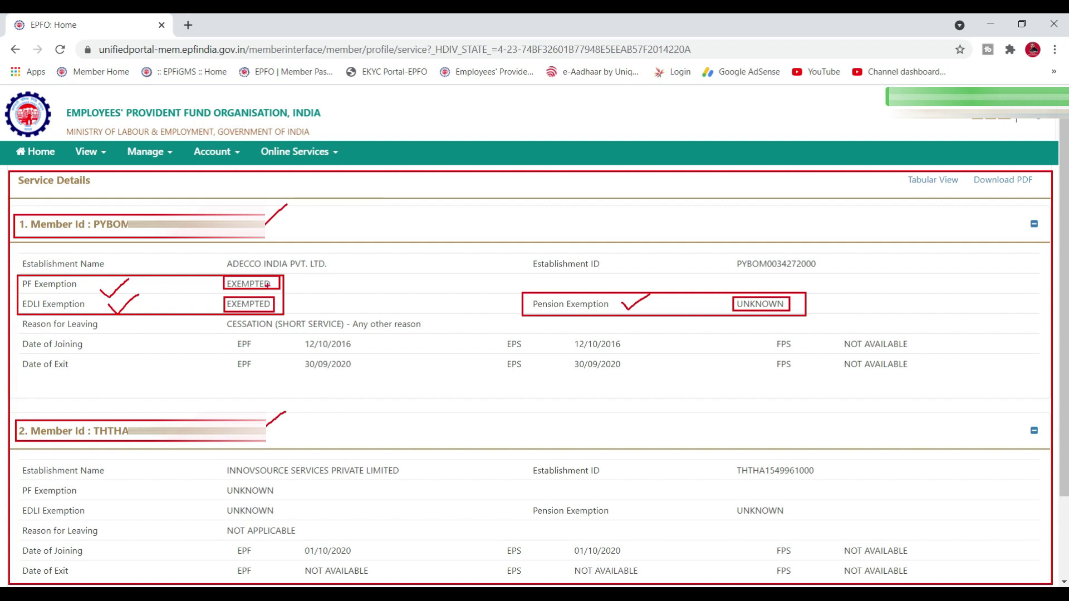
{"action": "mouse_move", "coordinate": [296, 279]}
{"action": "left_mouse_down"}
{"action": "mouse_move", "coordinate": [320, 272]}
{"action": "mouse_move", "coordinate": [325, 290]}
{"action": "left_mouse_up"}
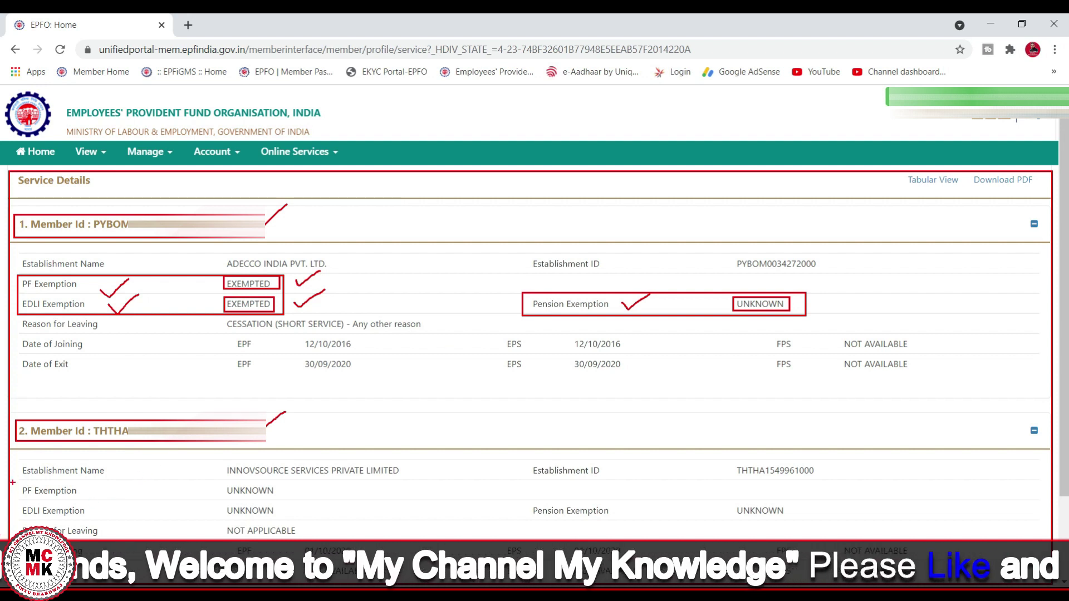
Step: Mark the second member account's PF, EDLI and Pension Exemption entries for comparison with the first account's Pension Exemption
{"action": "mouse_move", "coordinate": [16, 483]}
{"action": "left_mouse_down"}
{"action": "mouse_move", "coordinate": [178, 520]}
{"action": "mouse_move", "coordinate": [289, 519]}
{"action": "left_mouse_up"}
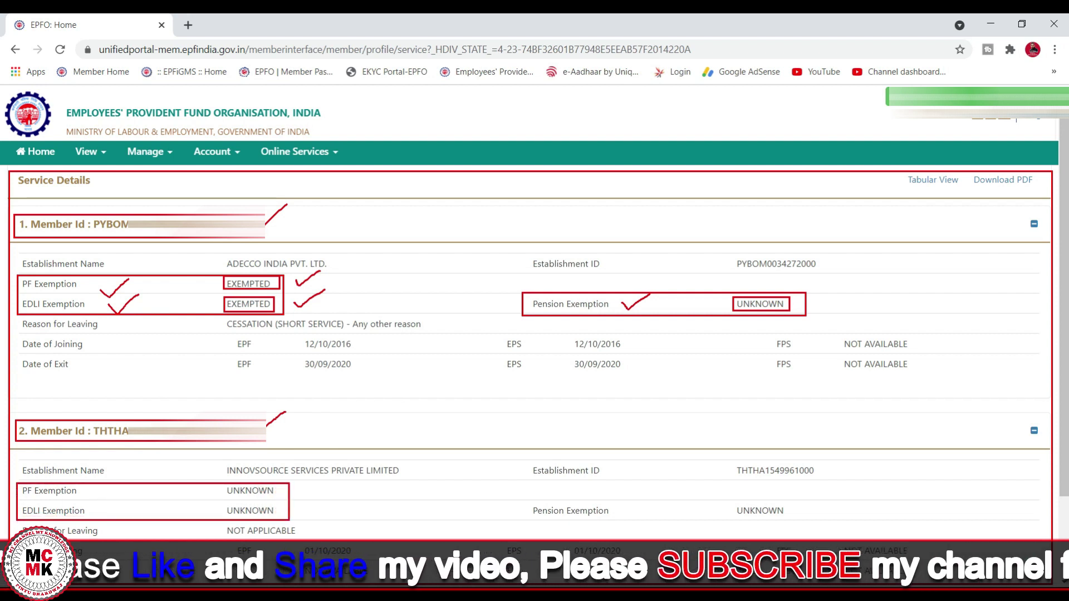
{"action": "mouse_move", "coordinate": [208, 489]}
{"action": "left_mouse_down"}
{"action": "mouse_move", "coordinate": [224, 487]}
{"action": "mouse_move", "coordinate": [227, 503]}
{"action": "left_mouse_up"}
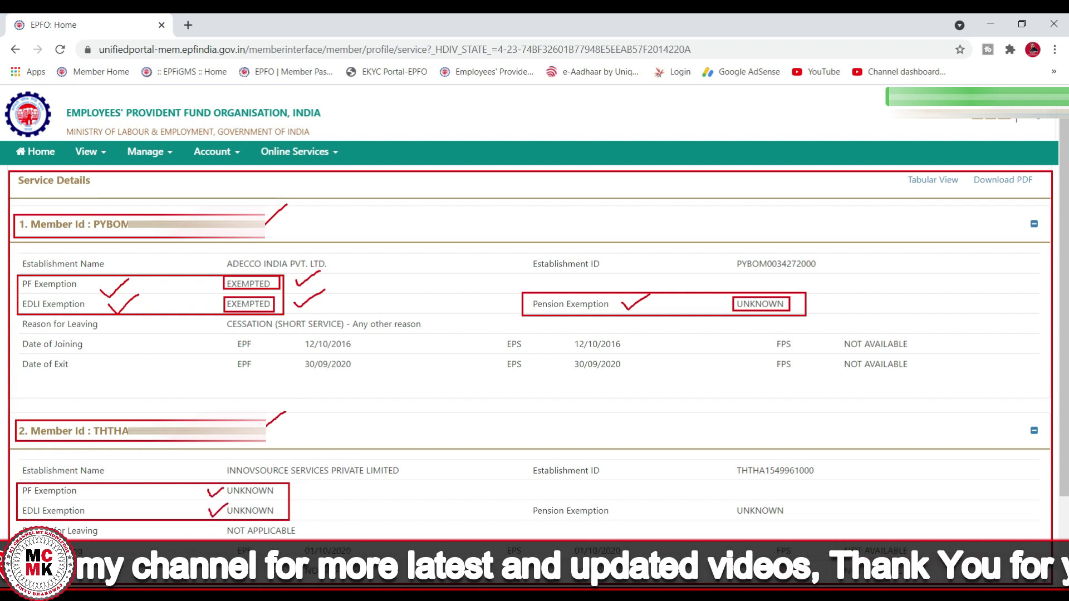
{"action": "left_click_drag", "start_coordinate": [527, 499], "coordinate": [796, 522]}
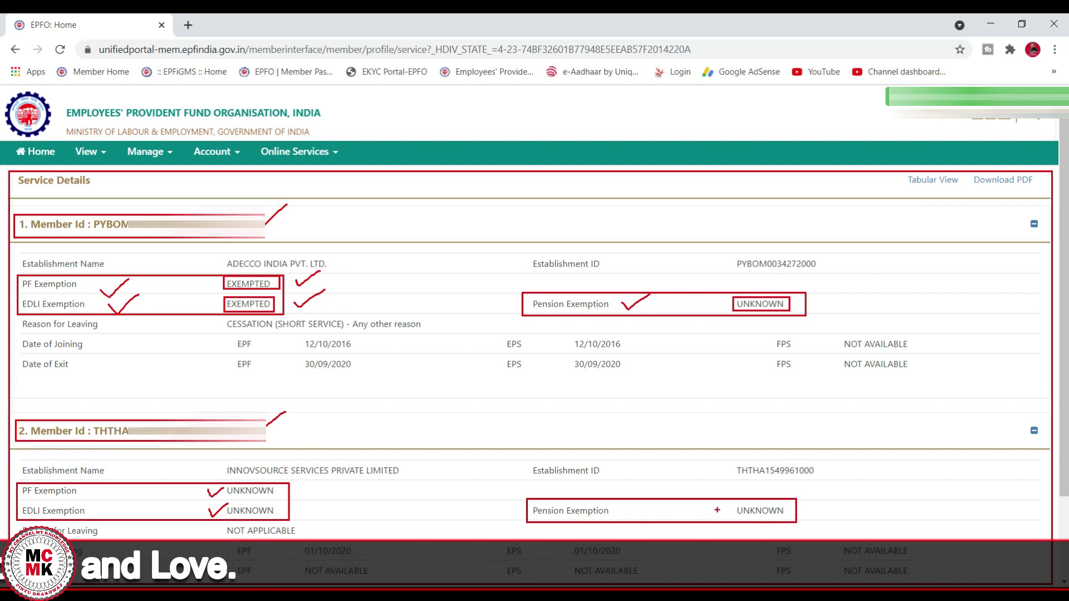
{"action": "left_click_drag", "start_coordinate": [718, 508], "coordinate": [745, 500]}
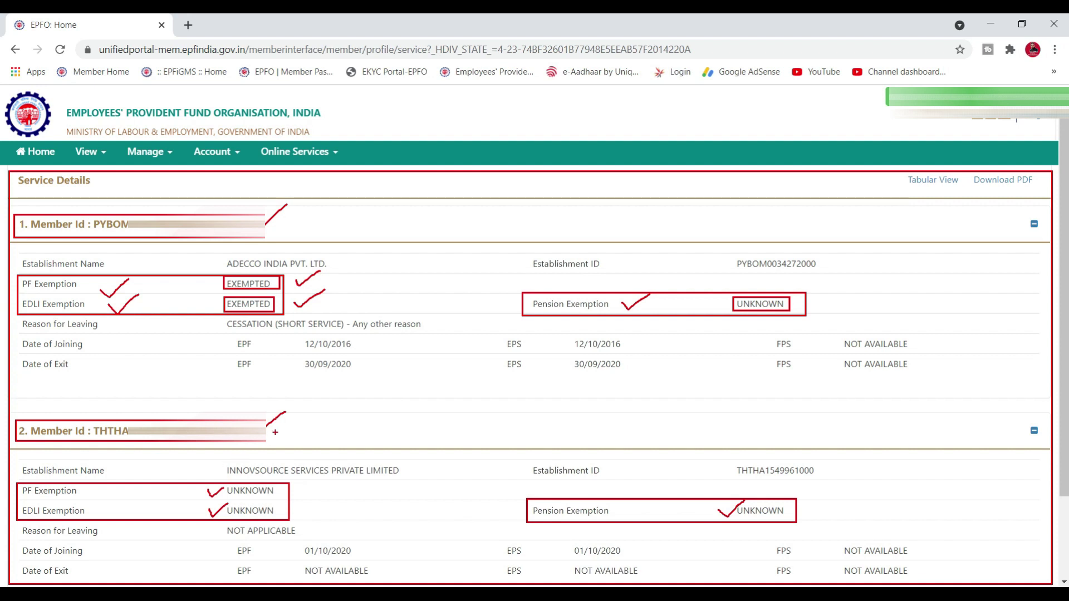
{"action": "left_click_drag", "start_coordinate": [285, 434], "coordinate": [313, 425]}
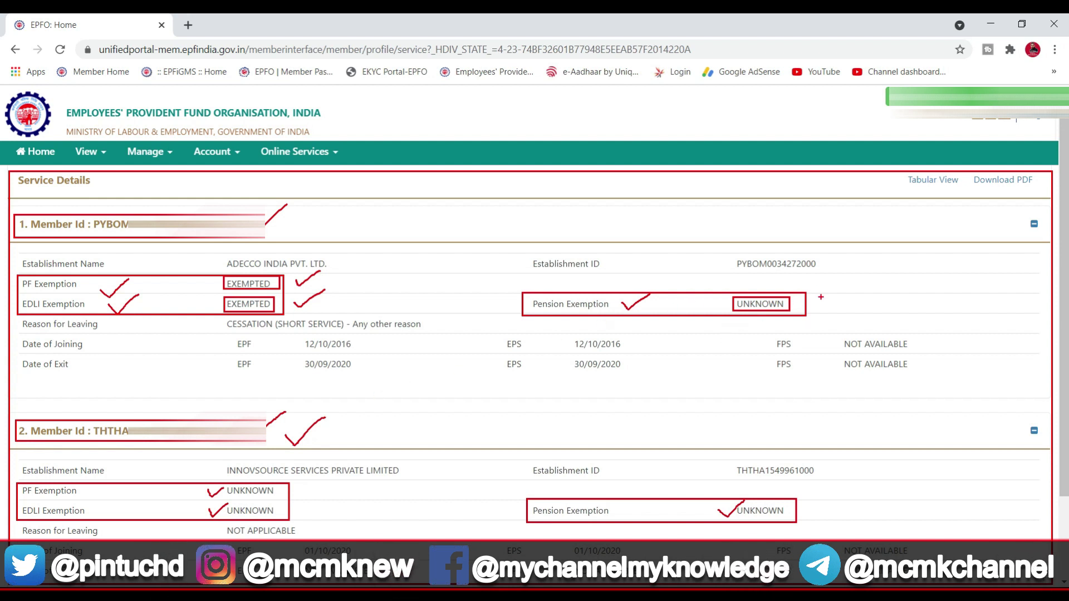
{"action": "left_click_drag", "start_coordinate": [816, 300], "coordinate": [848, 285]}
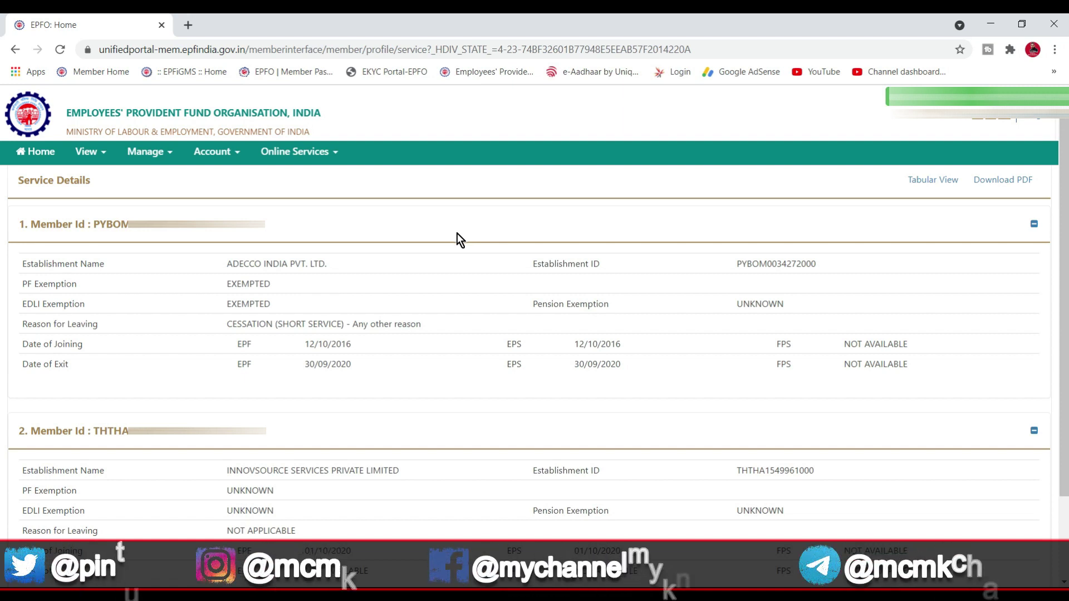
Step: Open the One Member - One EPF Account (Transfer Request) page under Online Services
{"action": "left_click_drag", "start_coordinate": [313, 151], "coordinate": [254, 136]}
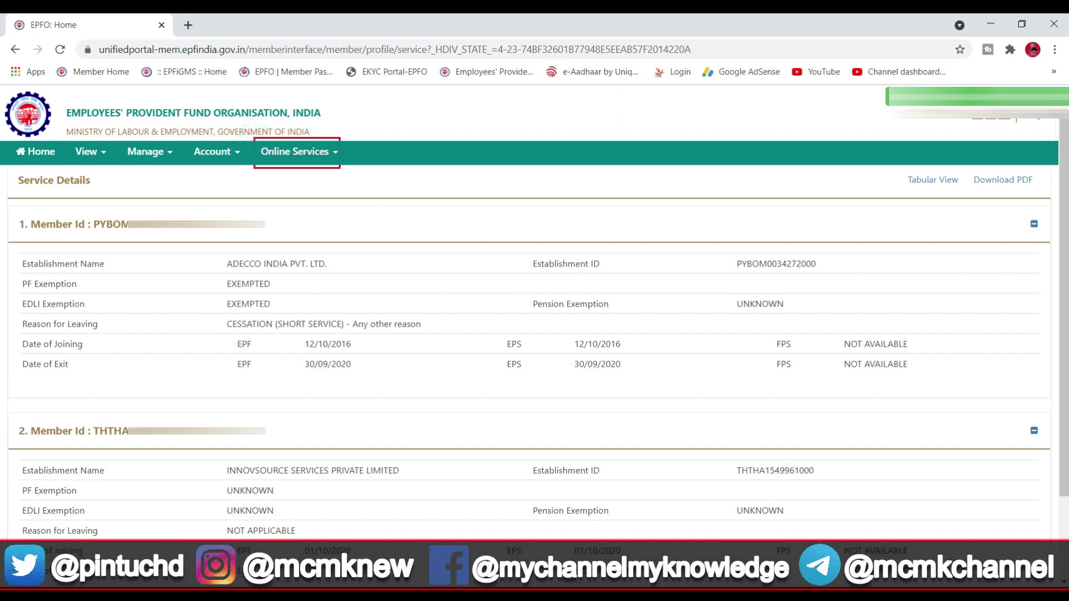
{"action": "left_click", "coordinate": [336, 154]}
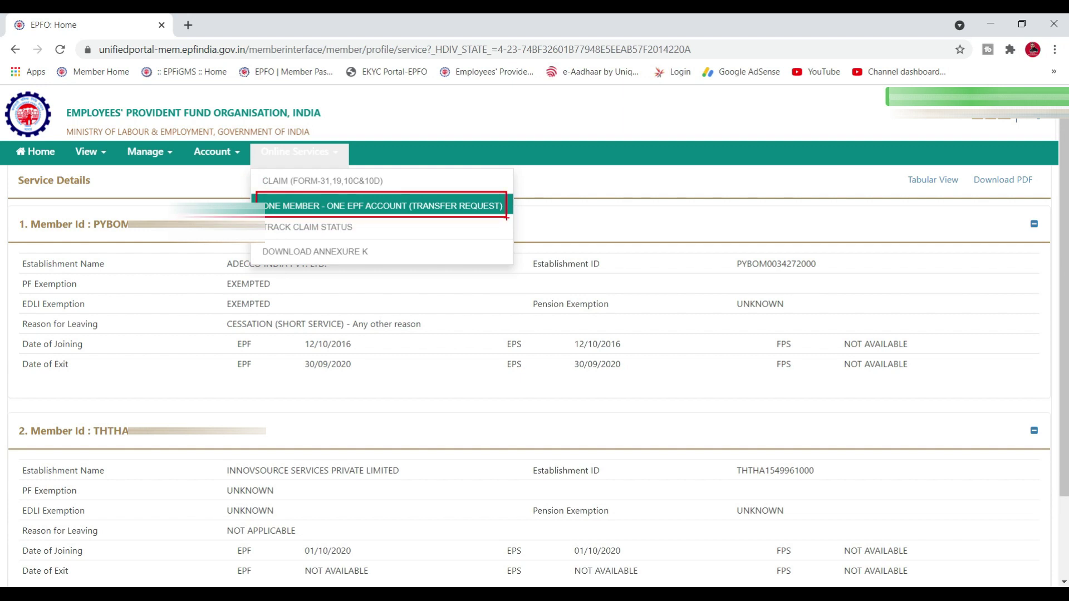
{"action": "left_click", "coordinate": [416, 205]}
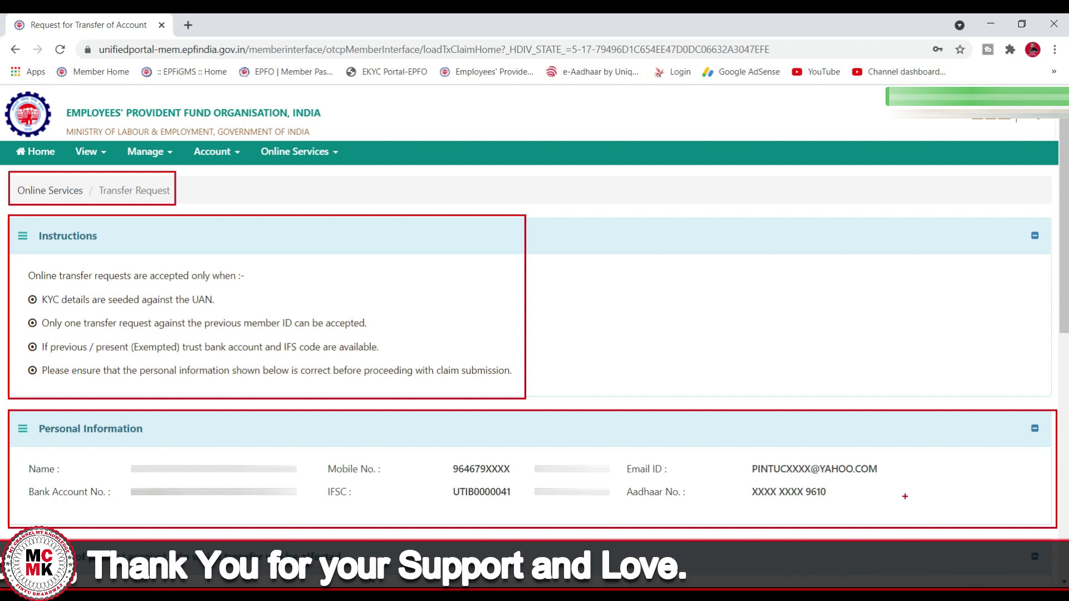
Step: Review the transfer request form, dismiss the claim notice and mark the OTP request, entry and submit controls
{"action": "scroll", "coordinate": [904, 496], "scroll_direction": "down", "scroll_amount": 6}
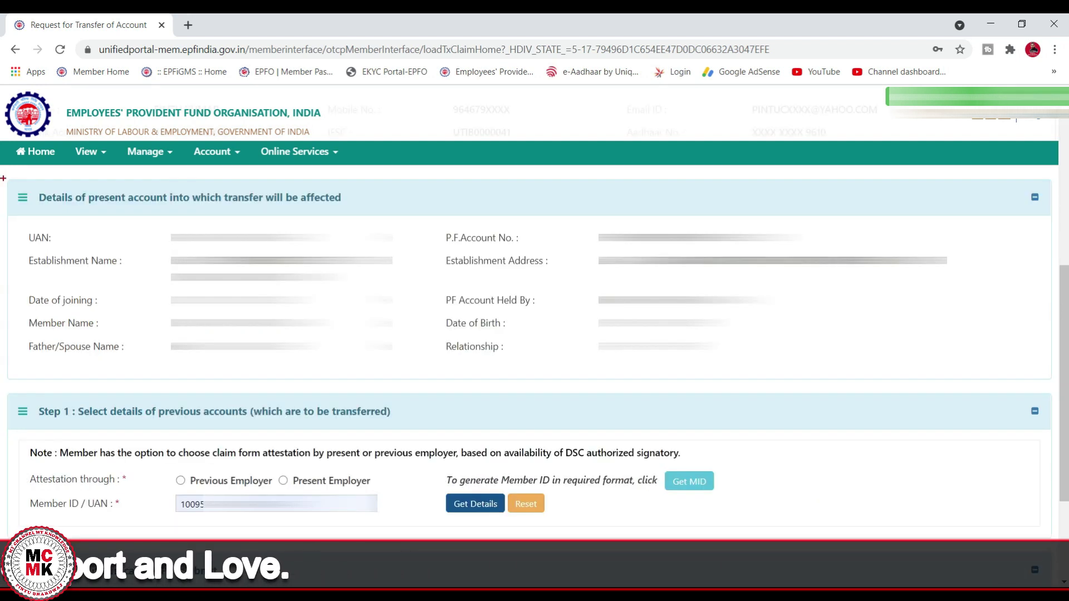
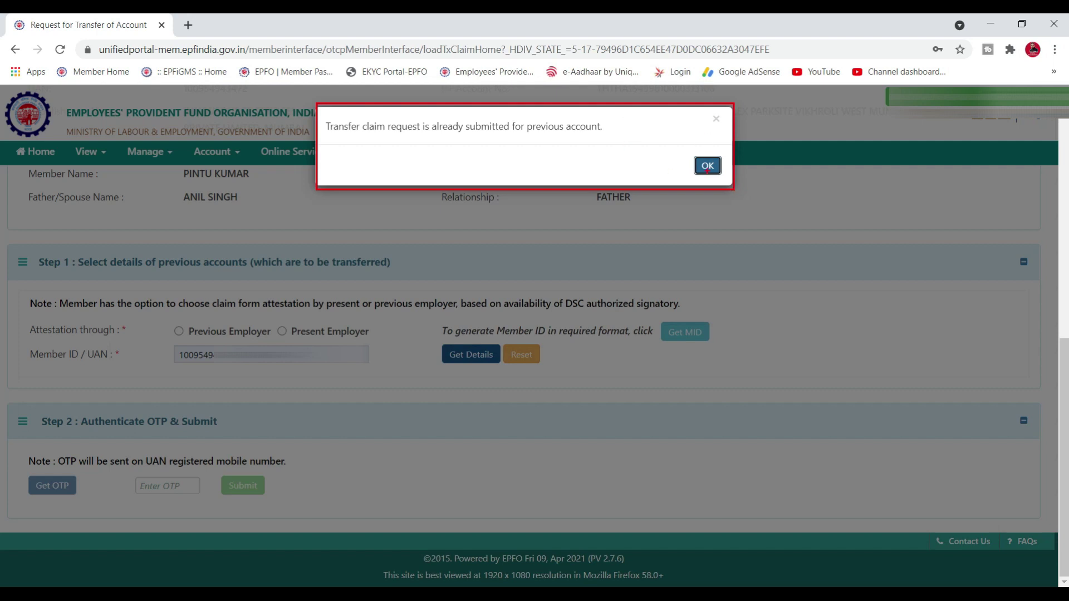
{"action": "left_click", "coordinate": [707, 166]}
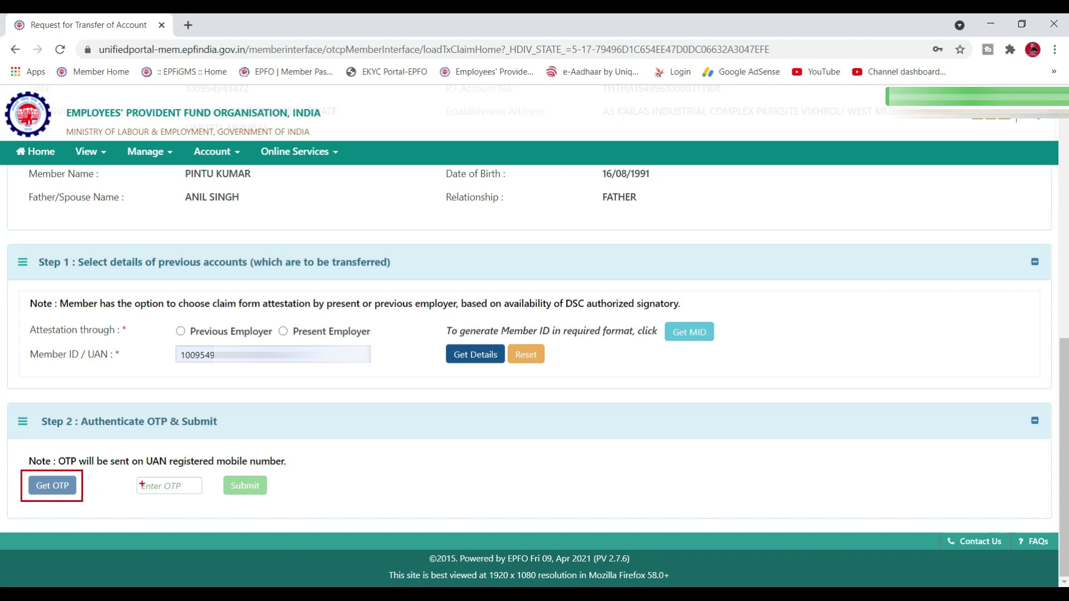
{"action": "left_click_drag", "start_coordinate": [133, 470], "coordinate": [208, 505]}
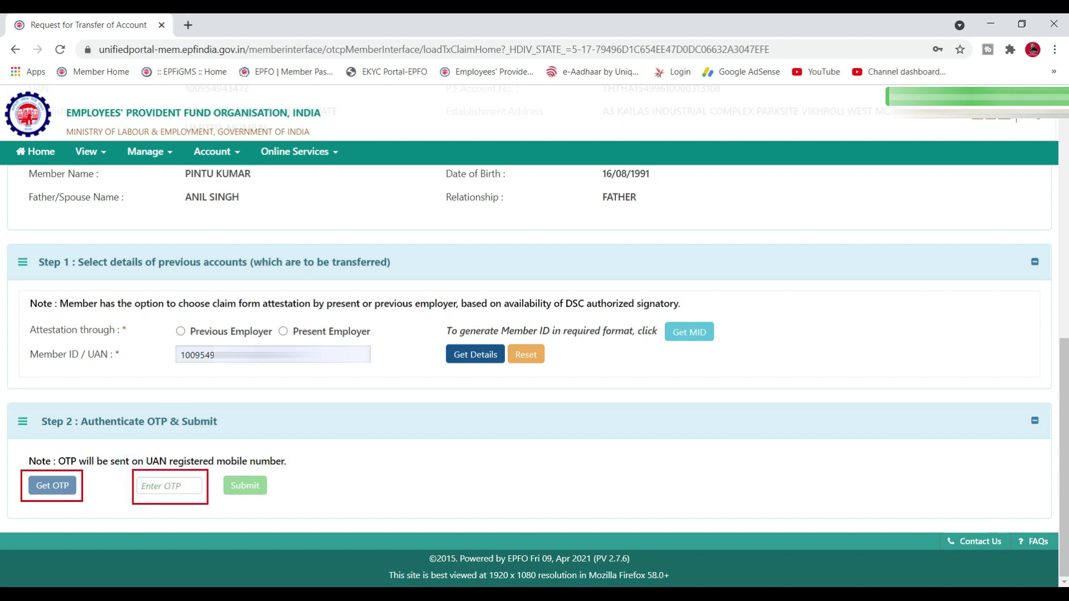
{"action": "left_click_drag", "start_coordinate": [219, 468], "coordinate": [276, 505]}
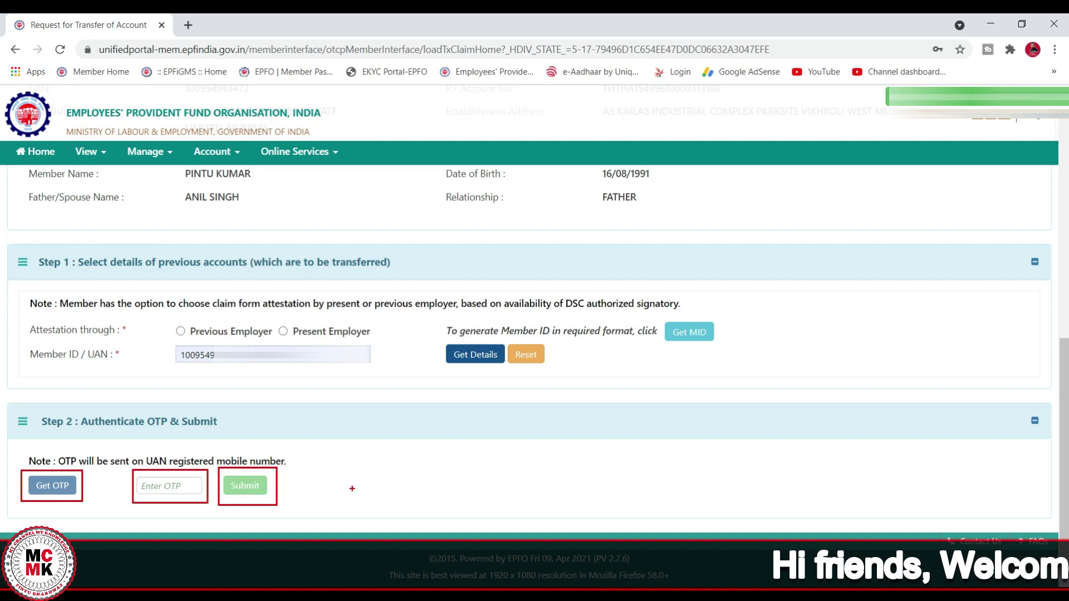
{"action": "key", "text": "Escape"}
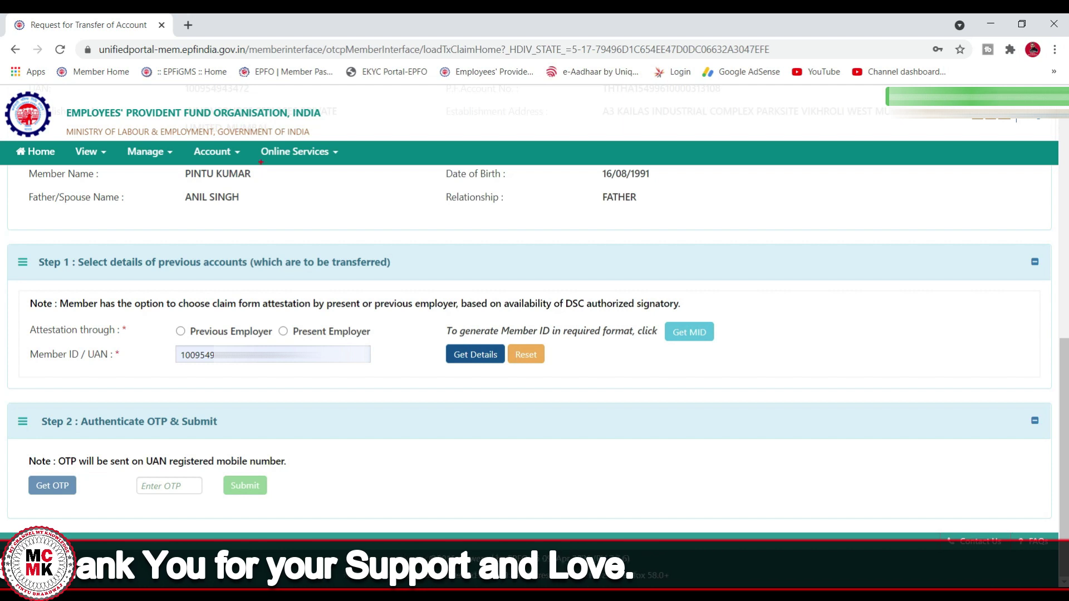
Step: Open the Track Claim Status page under Online Services
{"action": "mouse_move", "coordinate": [256, 132]}
{"action": "left_mouse_down"}
{"action": "mouse_move", "coordinate": [310, 146]}
{"action": "mouse_move", "coordinate": [350, 175]}
{"action": "left_mouse_up"}
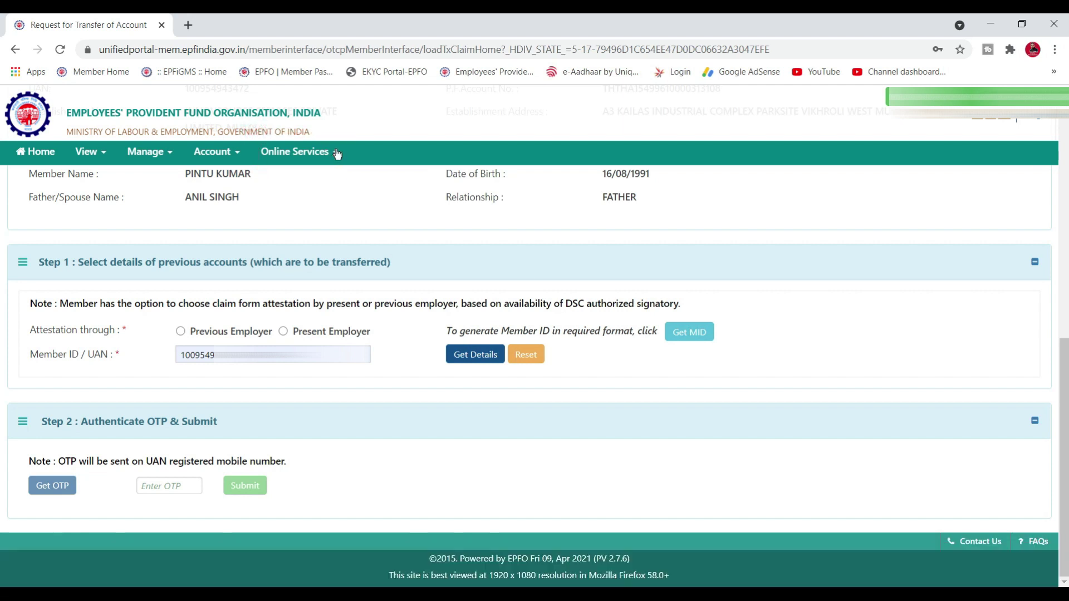
{"action": "left_click", "coordinate": [336, 153]}
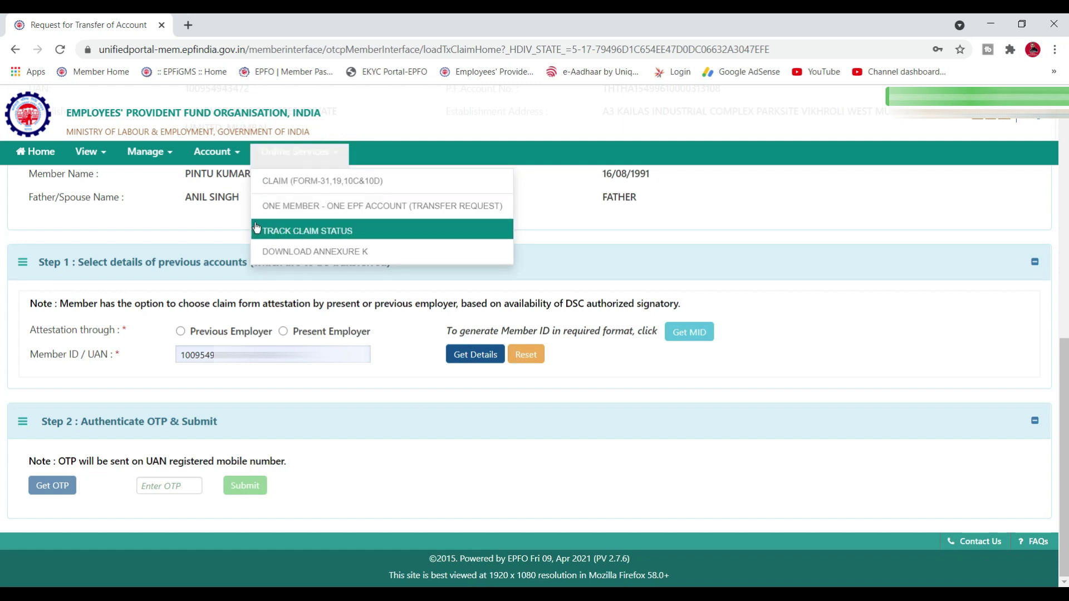
{"action": "mouse_move", "coordinate": [251, 217]}
{"action": "left_mouse_down"}
{"action": "mouse_move", "coordinate": [315, 241]}
{"action": "mouse_move", "coordinate": [366, 240]}
{"action": "left_mouse_up"}
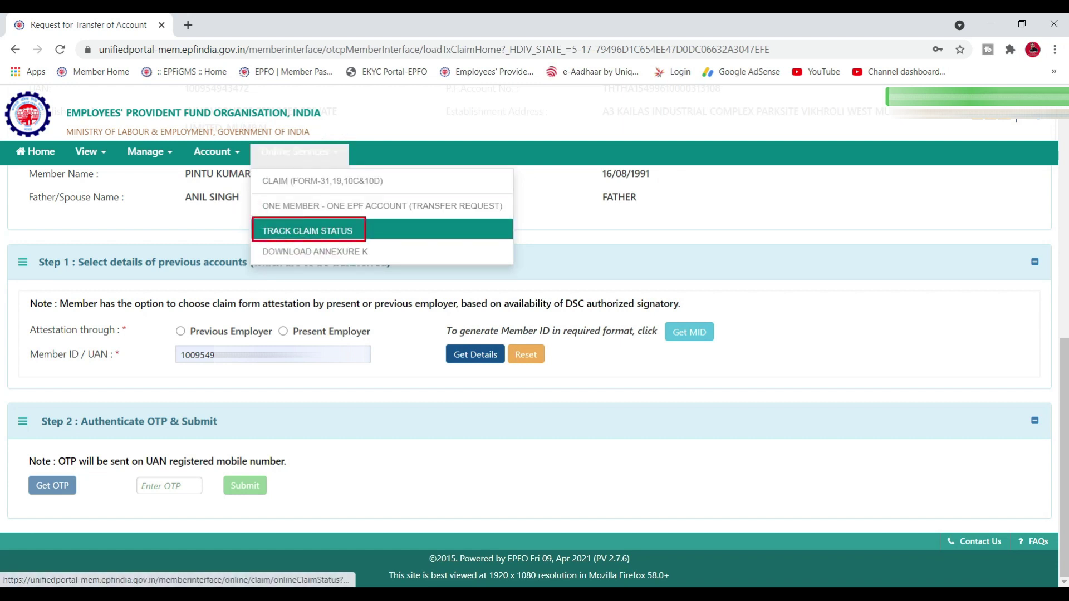
{"action": "left_click", "coordinate": [327, 232]}
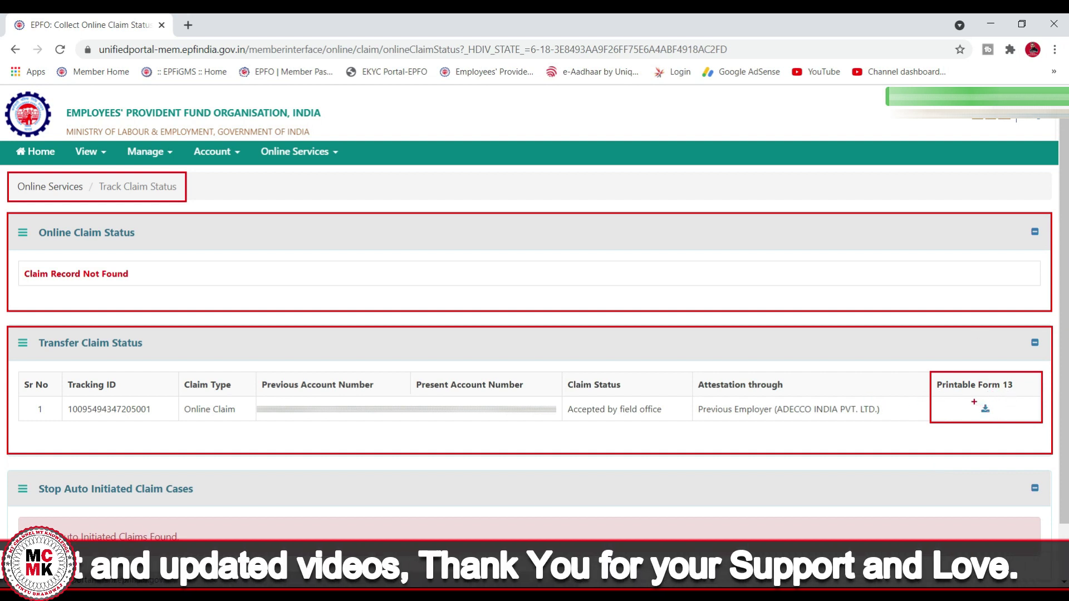
Step: Open the transfer claim's printable Form 13 and mark Part A with its personal detail fields
{"action": "left_click_drag", "start_coordinate": [973, 401], "coordinate": [998, 418]}
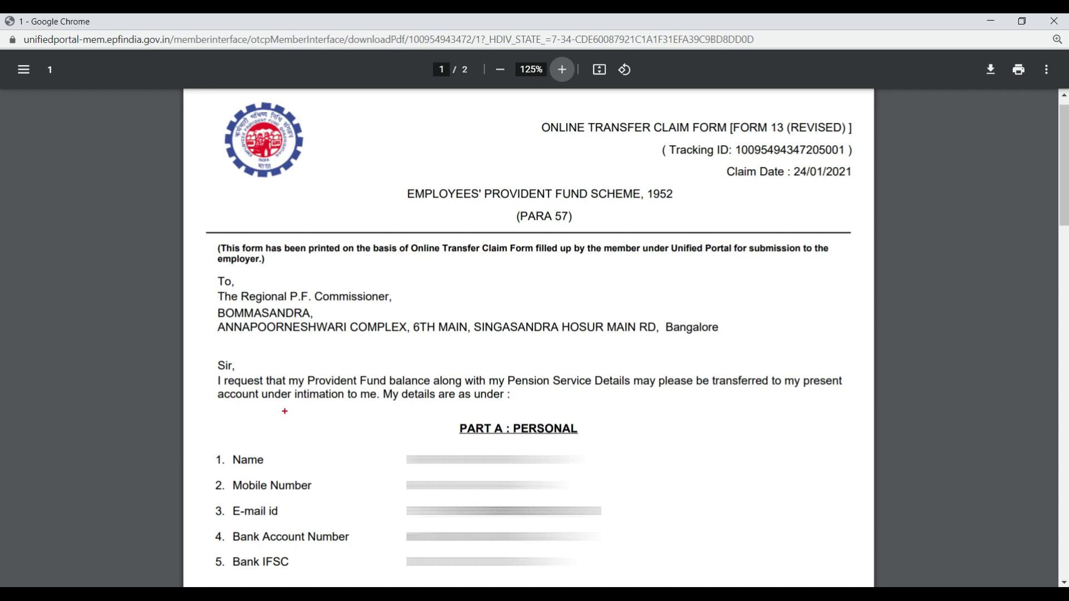
{"action": "mouse_move", "coordinate": [449, 417]}
{"action": "left_mouse_down"}
{"action": "mouse_move", "coordinate": [473, 434]}
{"action": "mouse_move", "coordinate": [583, 443]}
{"action": "left_mouse_up"}
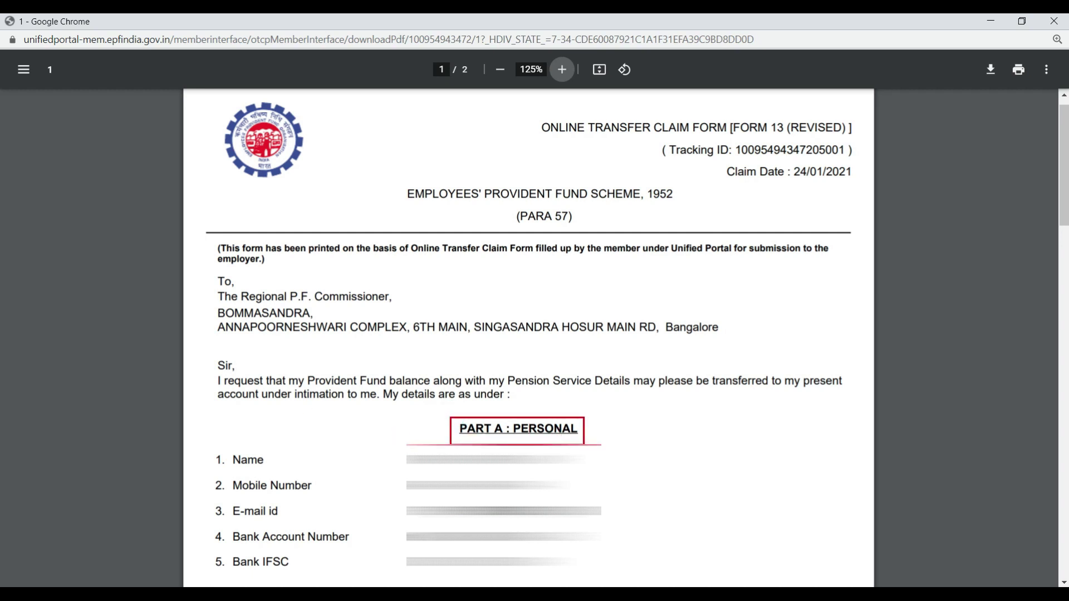
{"action": "mouse_move", "coordinate": [202, 444]}
{"action": "left_mouse_down"}
{"action": "mouse_move", "coordinate": [235, 512]}
{"action": "mouse_move", "coordinate": [312, 565]}
{"action": "mouse_move", "coordinate": [367, 583]}
{"action": "left_mouse_up"}
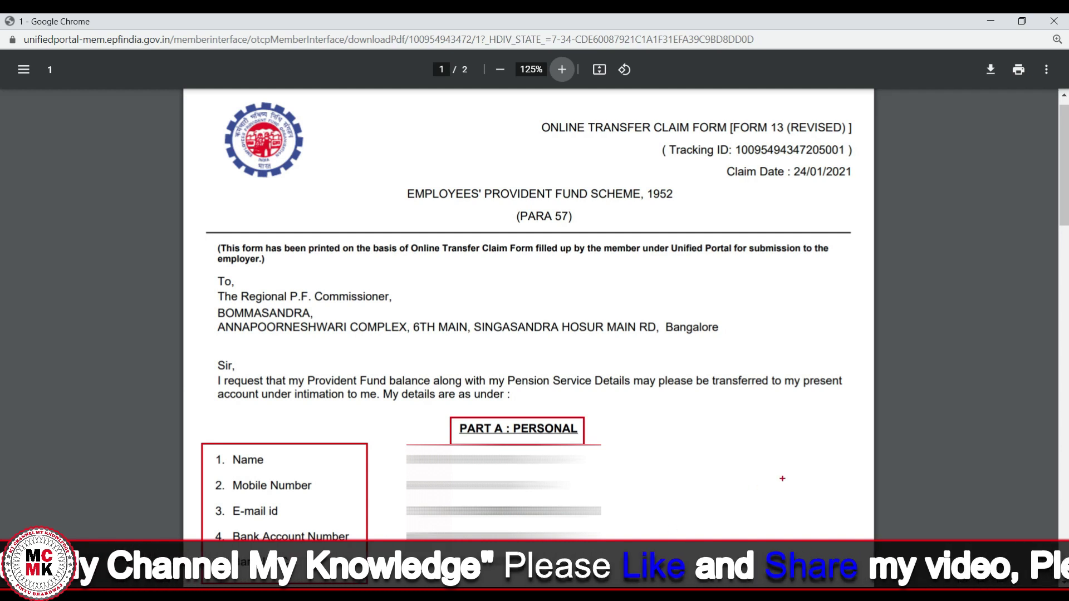
Step: Mark the Part B heading and its previous PF account fields in the claim form
{"action": "scroll", "coordinate": [796, 464], "scroll_direction": "down", "scroll_amount": 8}
{"action": "left_click_drag", "start_coordinate": [280, 109], "coordinate": [773, 136]}
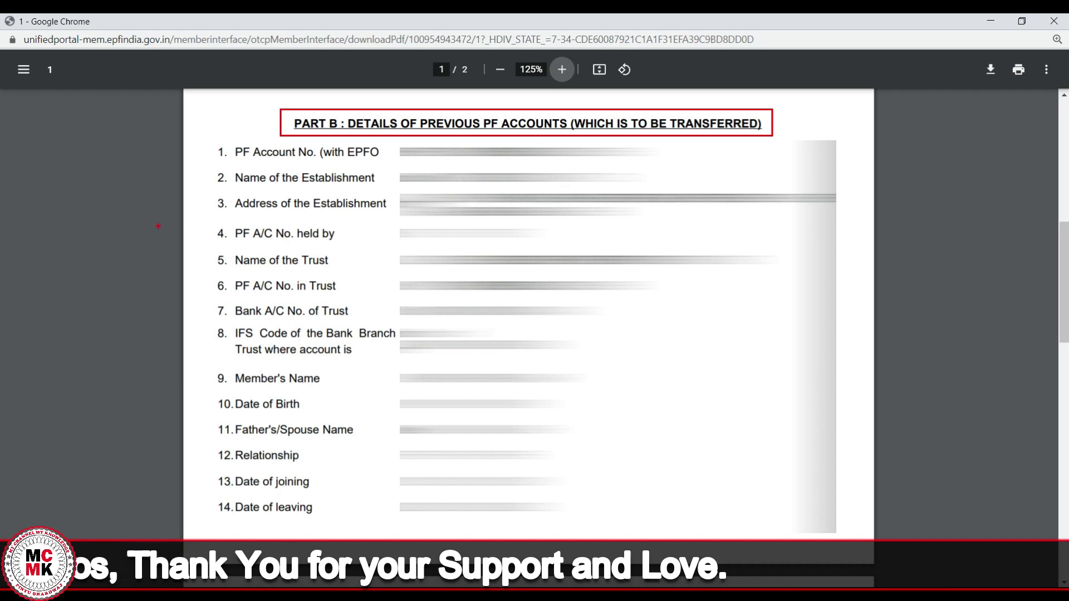
{"action": "mouse_move", "coordinate": [211, 141]}
{"action": "left_mouse_down"}
{"action": "mouse_move", "coordinate": [236, 212]}
{"action": "mouse_move", "coordinate": [396, 305]}
{"action": "mouse_move", "coordinate": [718, 446]}
{"action": "left_mouse_up"}
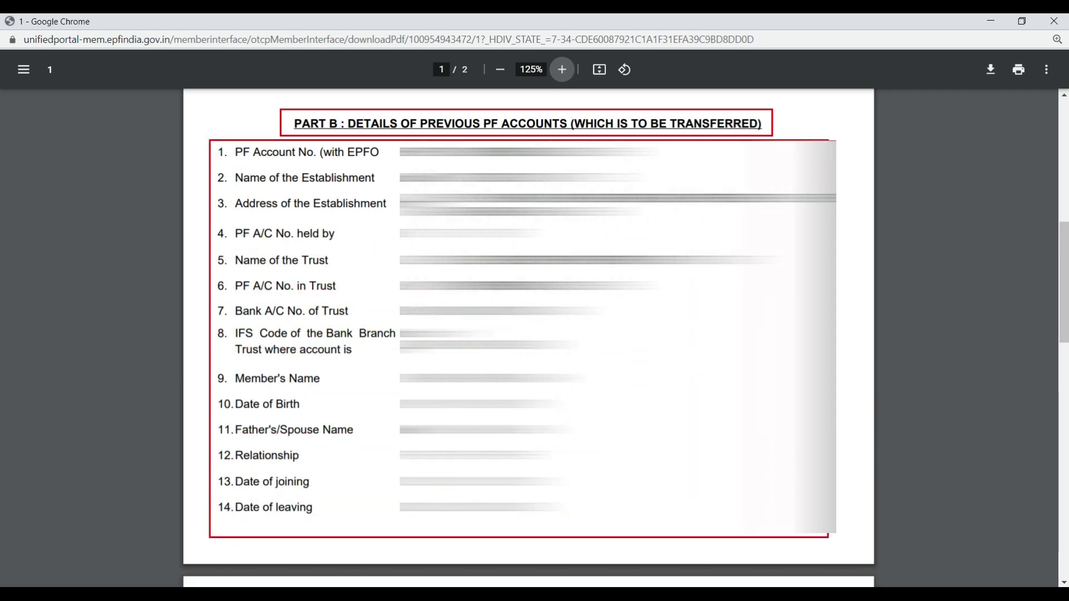
Step: Mark the Part C heading and its present PF account fields on the claim form's second page
{"action": "scroll", "coordinate": [528, 334], "scroll_direction": "down", "scroll_amount": 8}
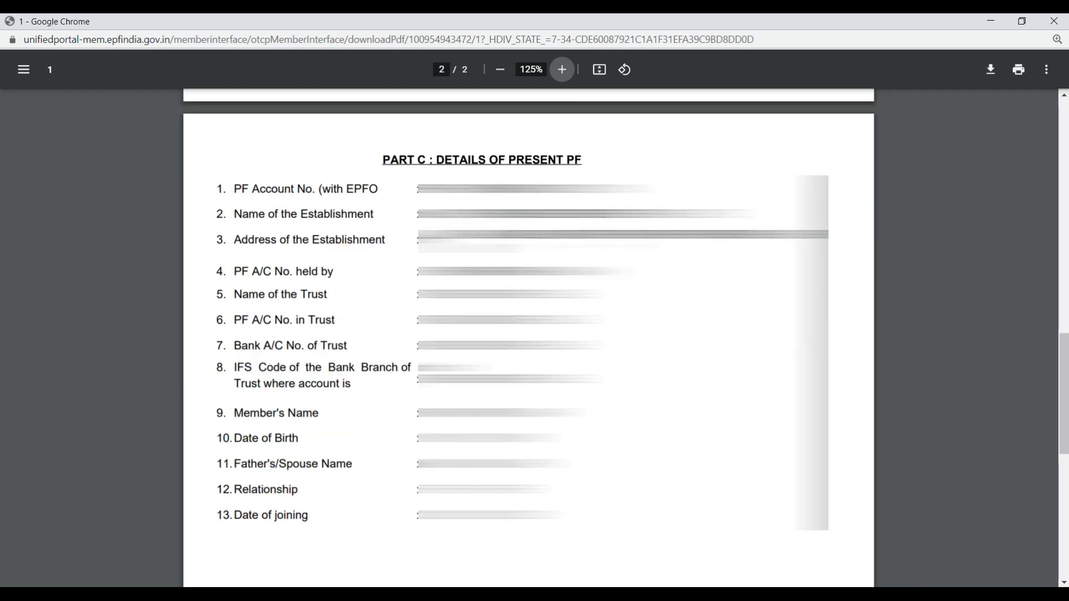
{"action": "mouse_move", "coordinate": [368, 143]}
{"action": "left_mouse_down"}
{"action": "mouse_move", "coordinate": [518, 179]}
{"action": "mouse_move", "coordinate": [595, 170]}
{"action": "left_mouse_up"}
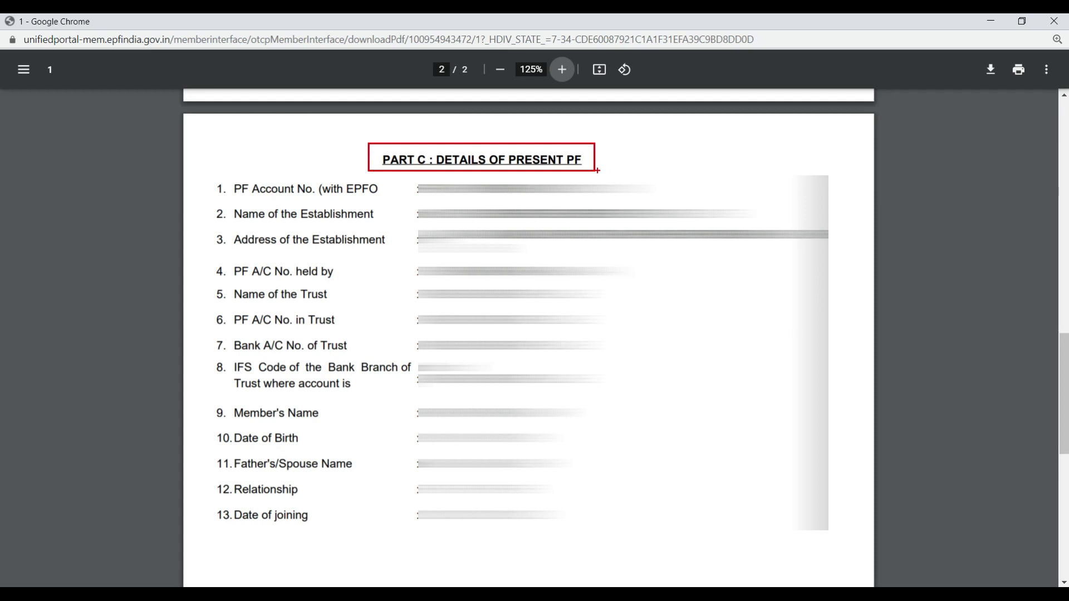
{"action": "mouse_move", "coordinate": [203, 179]}
{"action": "left_mouse_down"}
{"action": "mouse_move", "coordinate": [223, 220]}
{"action": "mouse_move", "coordinate": [315, 306]}
{"action": "mouse_move", "coordinate": [627, 381]}
{"action": "mouse_move", "coordinate": [805, 455]}
{"action": "mouse_move", "coordinate": [835, 543]}
{"action": "mouse_move", "coordinate": [851, 550]}
{"action": "left_mouse_up"}
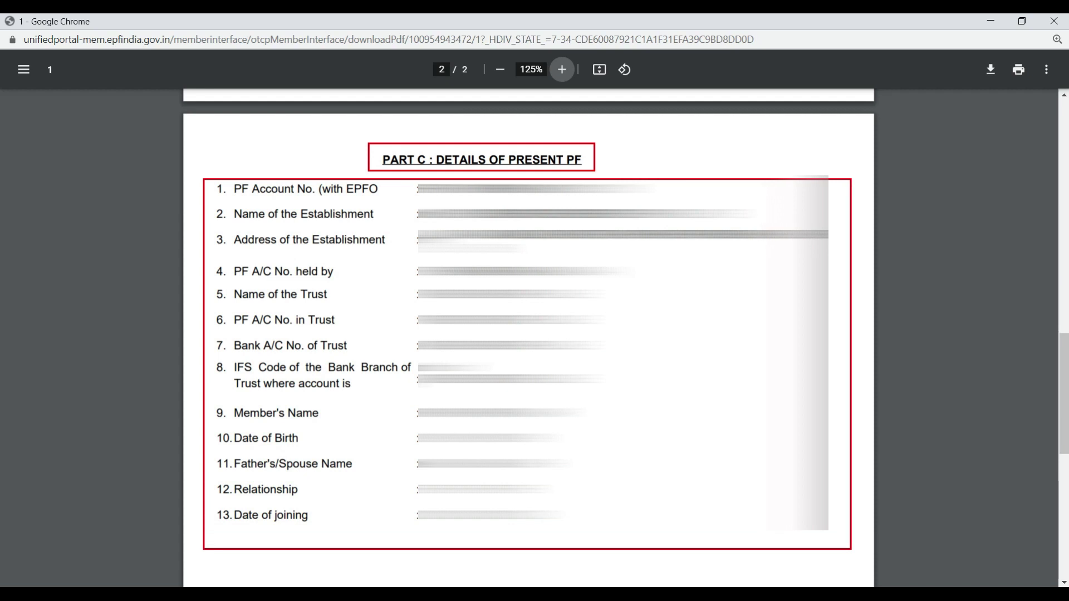
Step: Mark the member signature area at the end of the claim form and sketch a sample signature in it
{"action": "scroll", "coordinate": [661, 344], "scroll_direction": "down", "scroll_amount": 8}
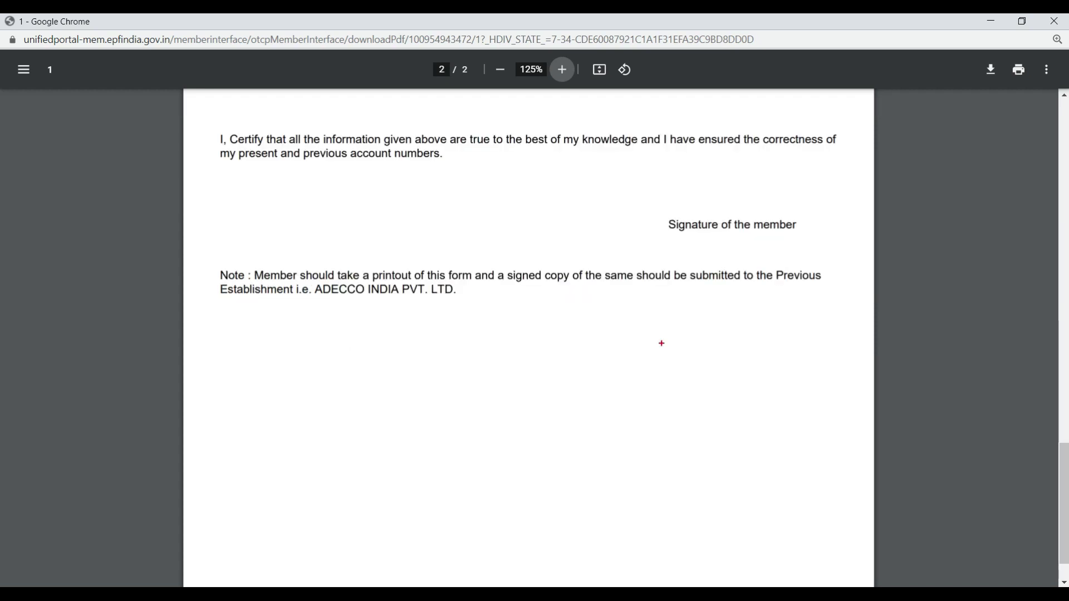
{"action": "mouse_move", "coordinate": [640, 172]}
{"action": "left_mouse_down"}
{"action": "mouse_move", "coordinate": [742, 226]}
{"action": "mouse_move", "coordinate": [833, 255]}
{"action": "left_mouse_up"}
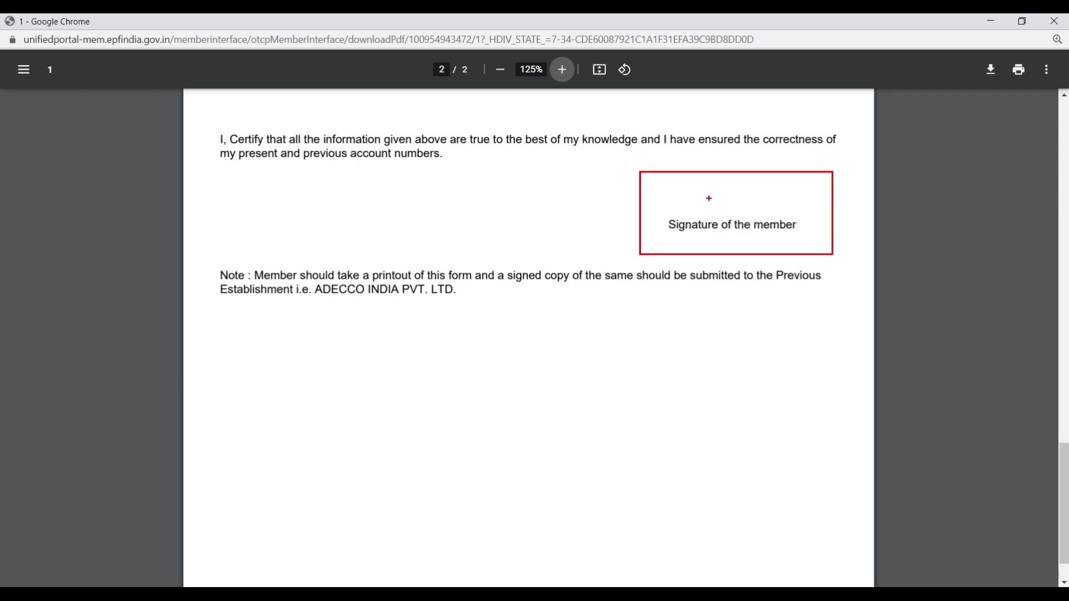
{"action": "mouse_move", "coordinate": [711, 191]}
{"action": "left_mouse_down"}
{"action": "mouse_move", "coordinate": [716, 211]}
{"action": "mouse_move", "coordinate": [703, 177]}
{"action": "mouse_move", "coordinate": [725, 207]}
{"action": "mouse_move", "coordinate": [789, 173]}
{"action": "left_mouse_up"}
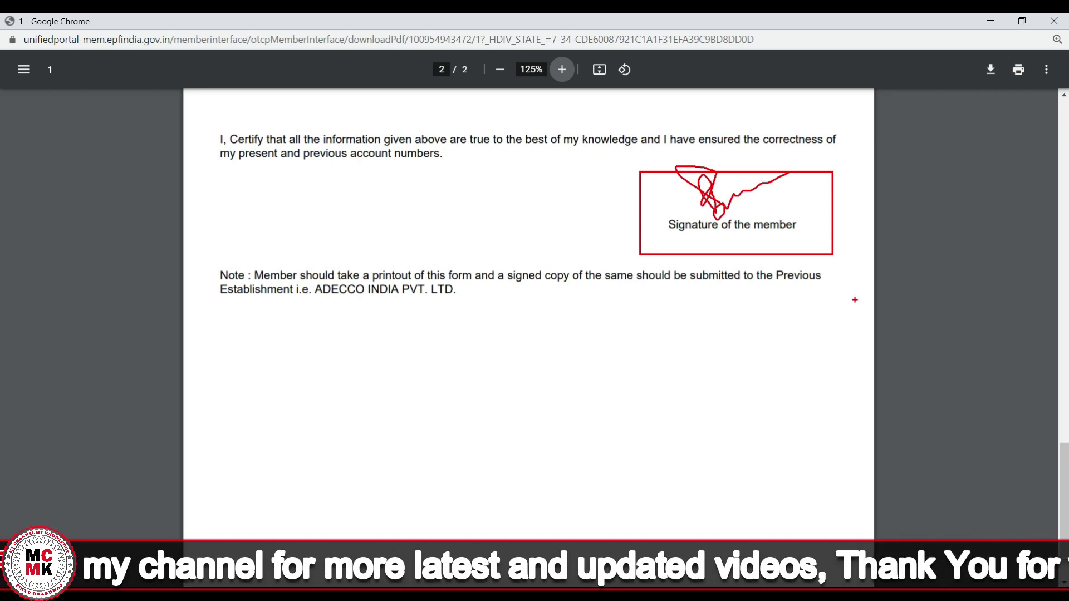
Step: Mark the note on submitting the signed printout and return to the previous establishment's details in Part B
{"action": "mouse_move", "coordinate": [208, 261]}
{"action": "left_mouse_down"}
{"action": "mouse_move", "coordinate": [441, 327]}
{"action": "mouse_move", "coordinate": [842, 330]}
{"action": "left_mouse_up"}
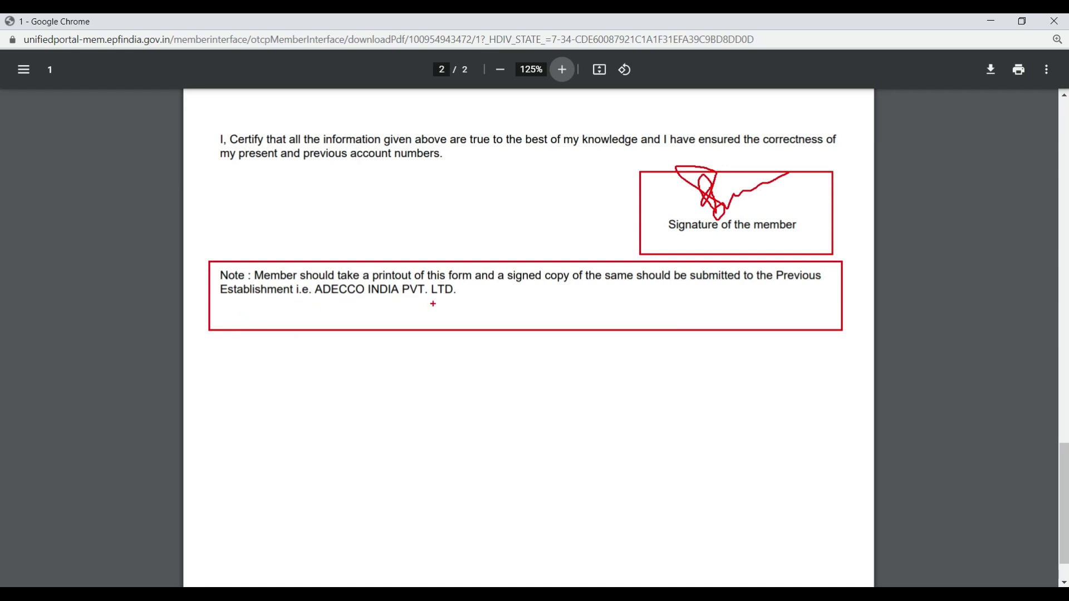
{"action": "left_click_drag", "start_coordinate": [460, 288], "coordinate": [499, 279]}
{"action": "scroll", "coordinate": [461, 358], "scroll_direction": "up", "scroll_amount": 8}
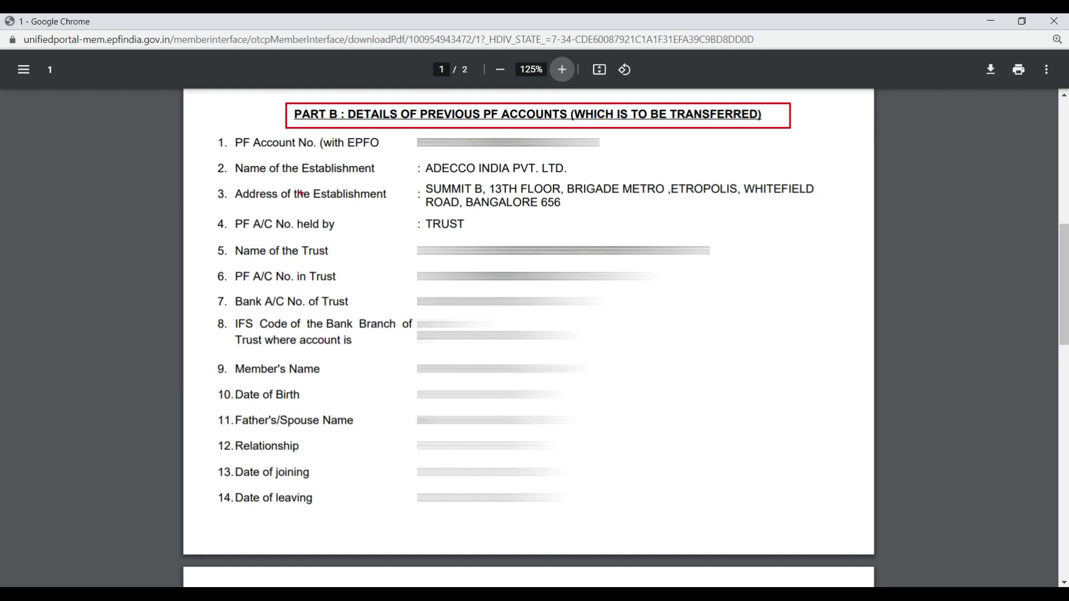
{"action": "left_click", "coordinate": [211, 183]}
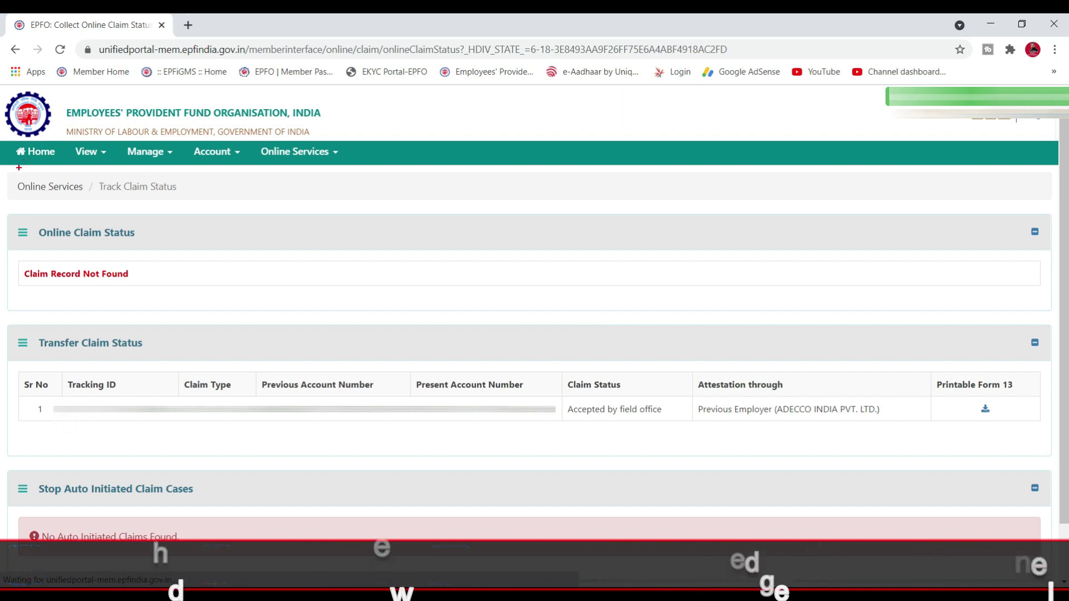
Step: Mark the Track Claim Status page path and the Track Claim Status option under Online Services
{"action": "left_click_drag", "start_coordinate": [12, 170], "coordinate": [187, 208]}
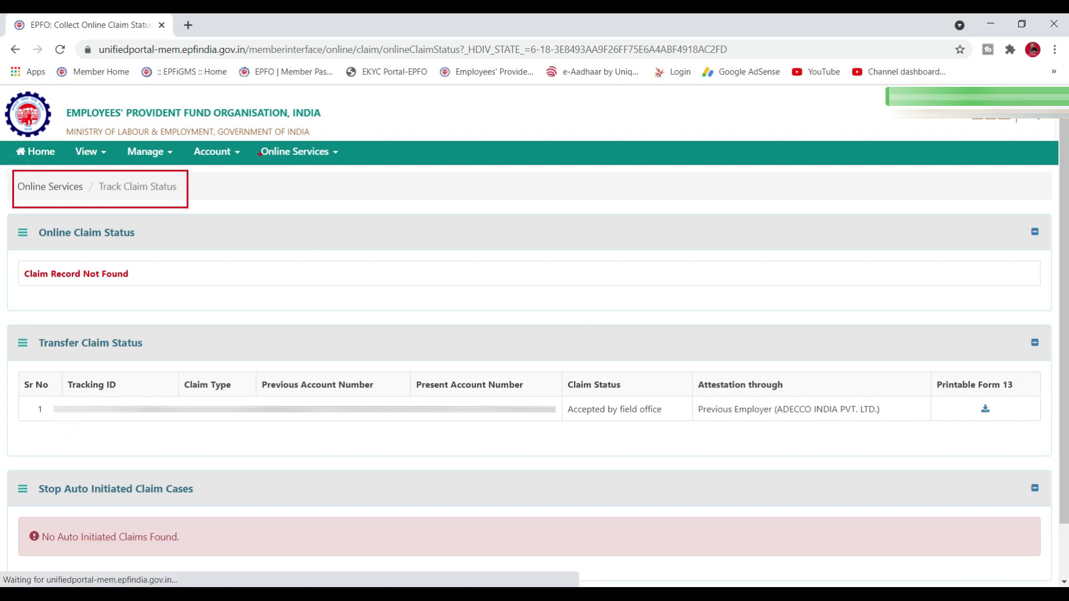
{"action": "mouse_move", "coordinate": [256, 136]}
{"action": "left_mouse_down"}
{"action": "mouse_move", "coordinate": [295, 173]}
{"action": "mouse_move", "coordinate": [347, 171]}
{"action": "left_mouse_up"}
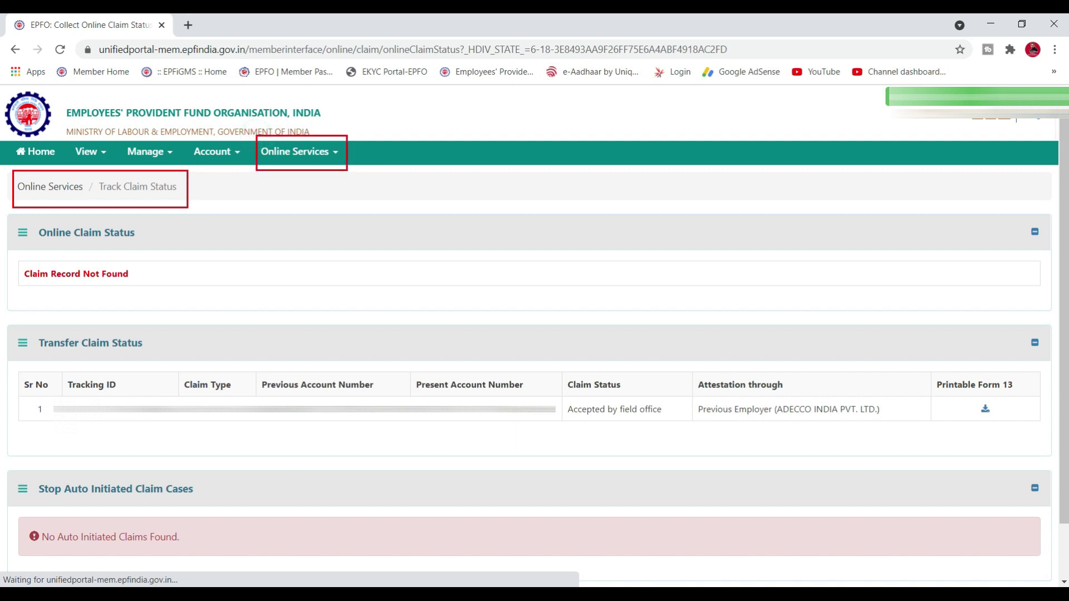
{"action": "left_click", "coordinate": [334, 153]}
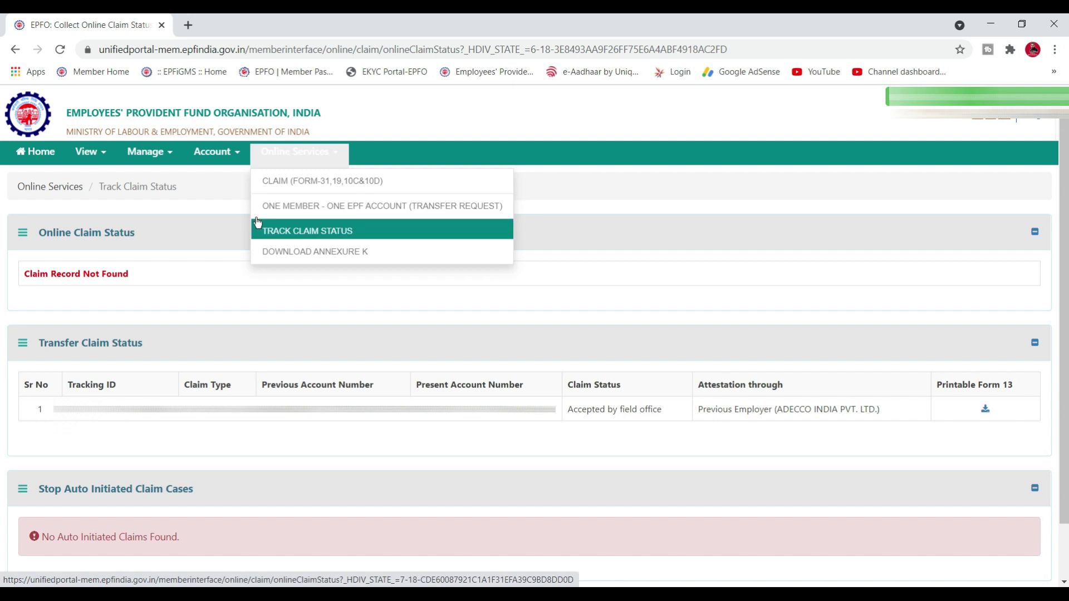
{"action": "left_click_drag", "start_coordinate": [253, 217], "coordinate": [364, 241]}
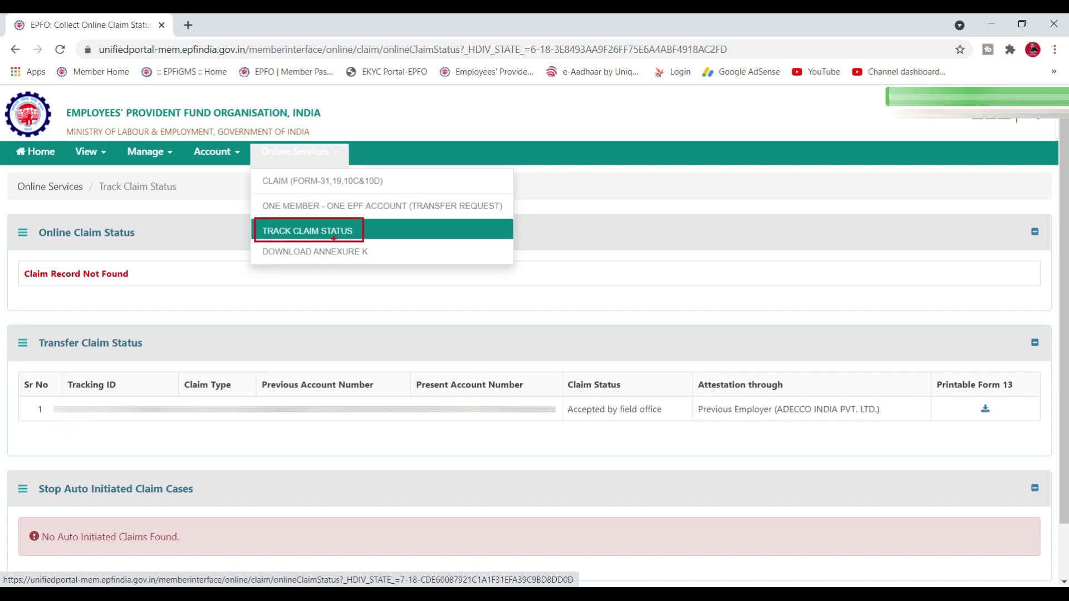
{"action": "key", "text": "Escape"}
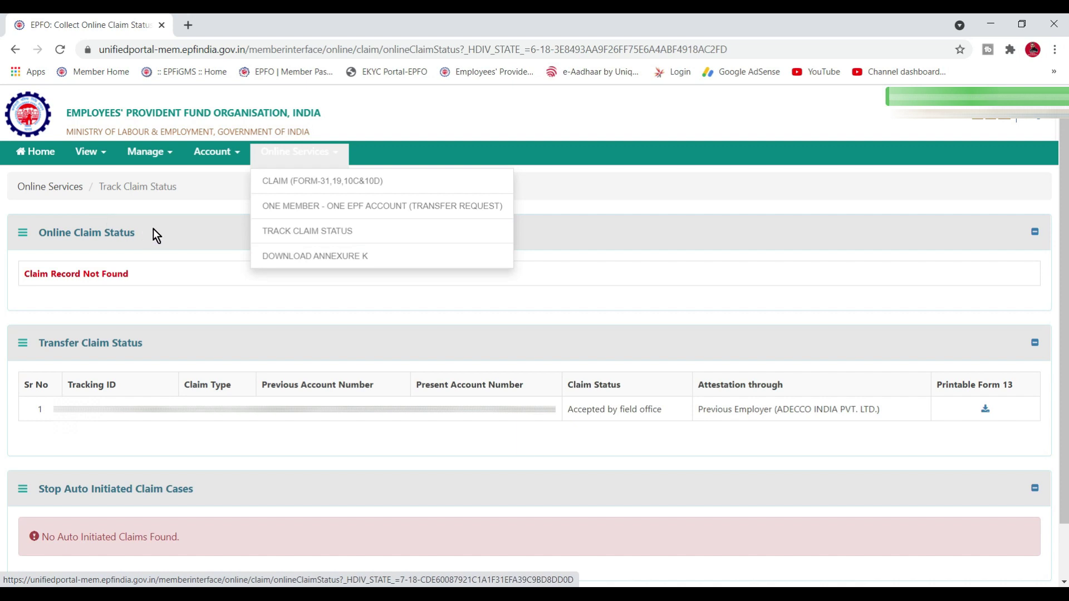
{"action": "left_click", "coordinate": [49, 196]}
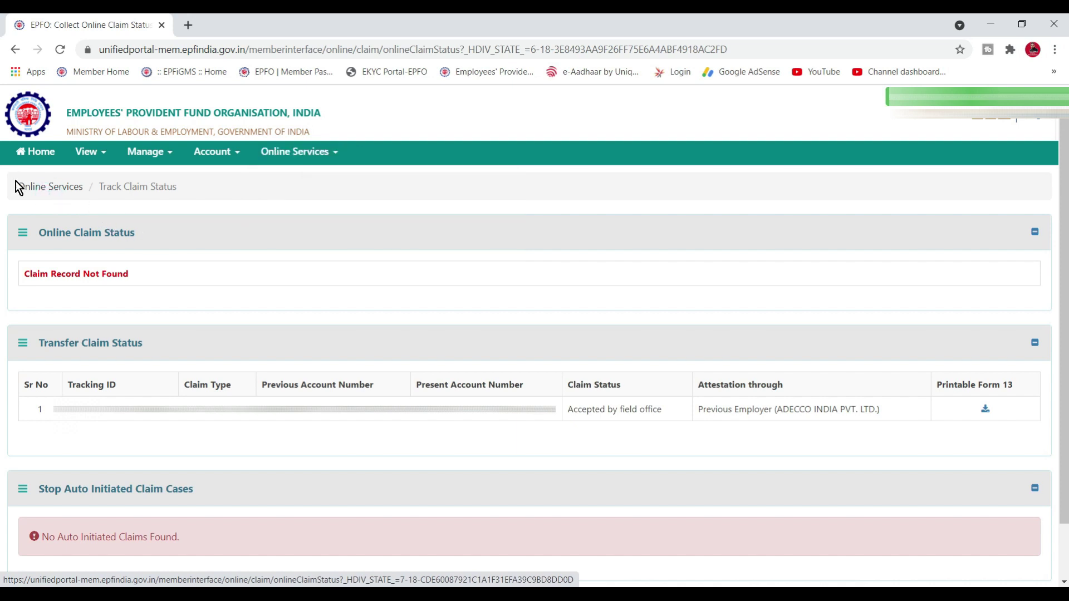
Step: Mark the Transfer Claim Status section and the transfer claim's Claim Status entry on the Track Claim Status page
{"action": "left_click_drag", "start_coordinate": [14, 174], "coordinate": [186, 206]}
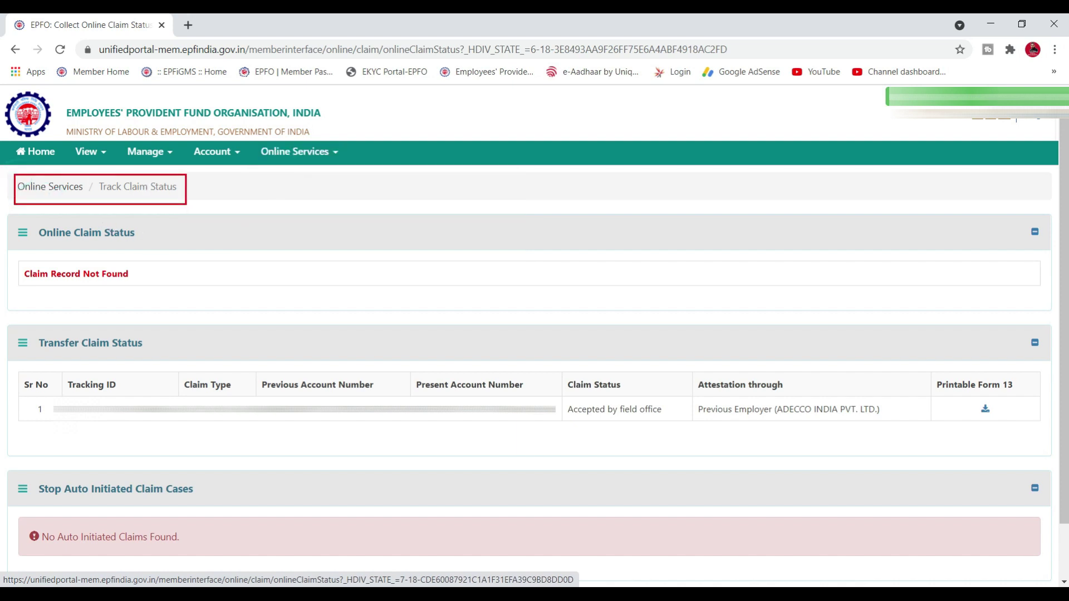
{"action": "mouse_move", "coordinate": [7, 322]}
{"action": "left_mouse_down"}
{"action": "mouse_move", "coordinate": [38, 362]}
{"action": "mouse_move", "coordinate": [621, 452]}
{"action": "mouse_move", "coordinate": [1056, 447]}
{"action": "left_mouse_up"}
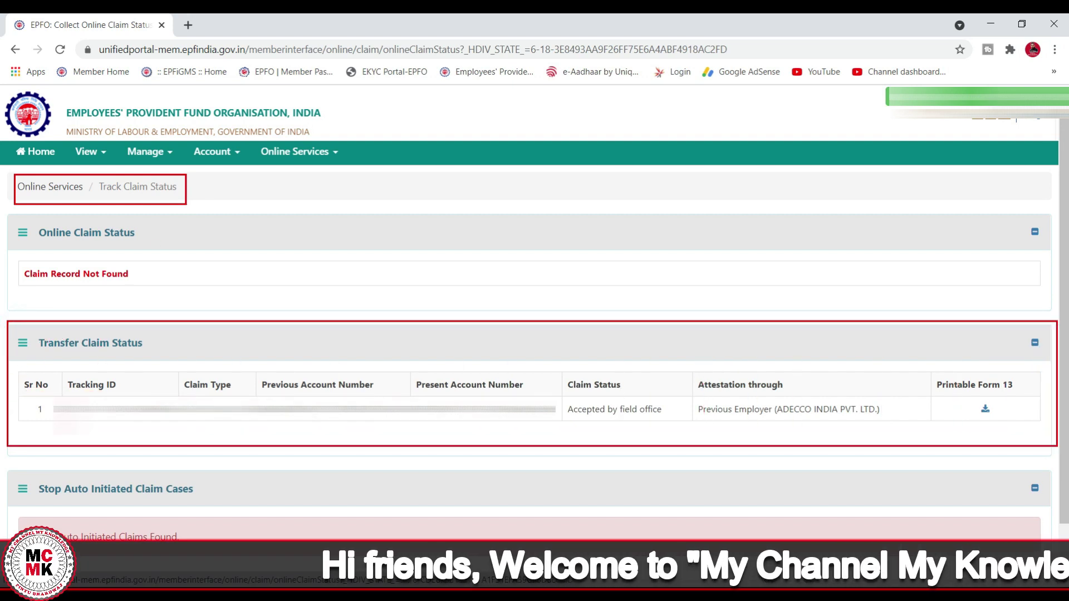
{"action": "left_click_drag", "start_coordinate": [562, 373], "coordinate": [694, 424]}
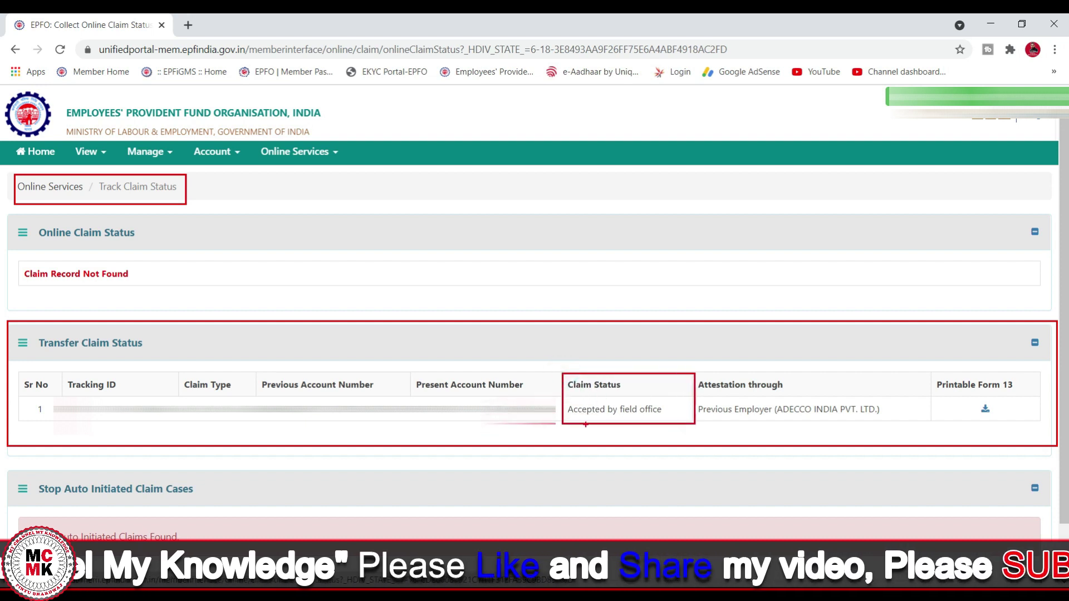
{"action": "left_click_drag", "start_coordinate": [565, 400], "coordinate": [670, 419]}
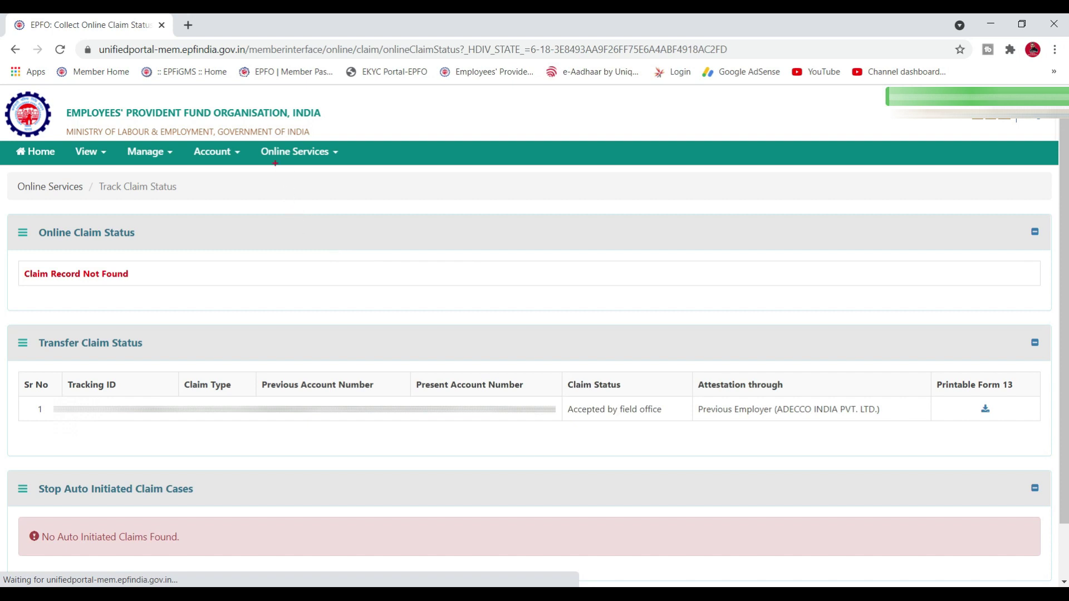
Step: Open the Download Annexure K page under Online Services
{"action": "mouse_move", "coordinate": [246, 139]}
{"action": "left_mouse_down"}
{"action": "mouse_move", "coordinate": [312, 171]}
{"action": "mouse_move", "coordinate": [343, 170]}
{"action": "left_mouse_up"}
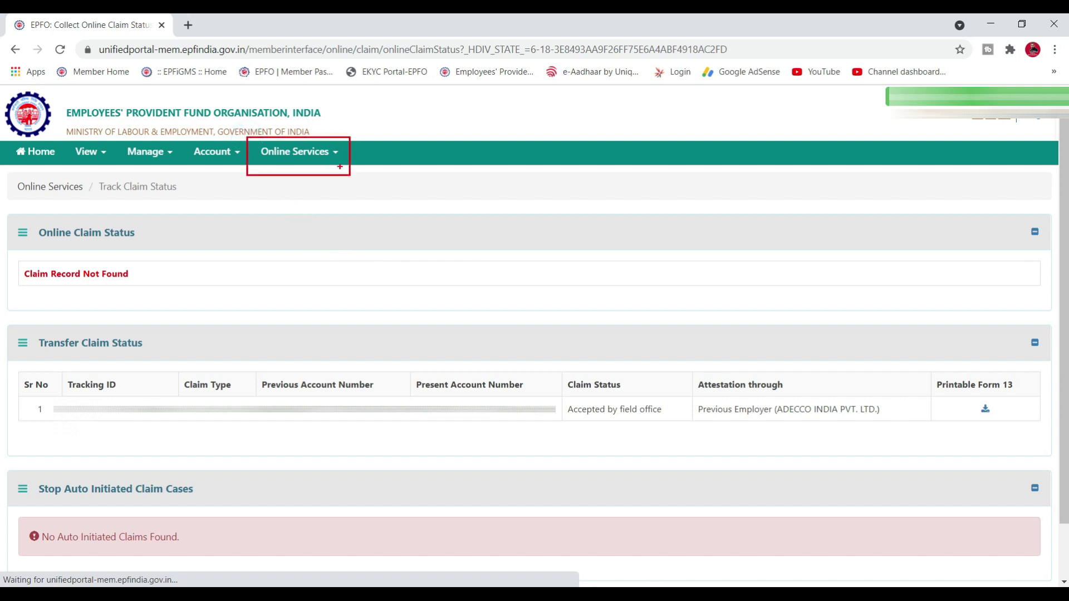
{"action": "left_click", "coordinate": [335, 153]}
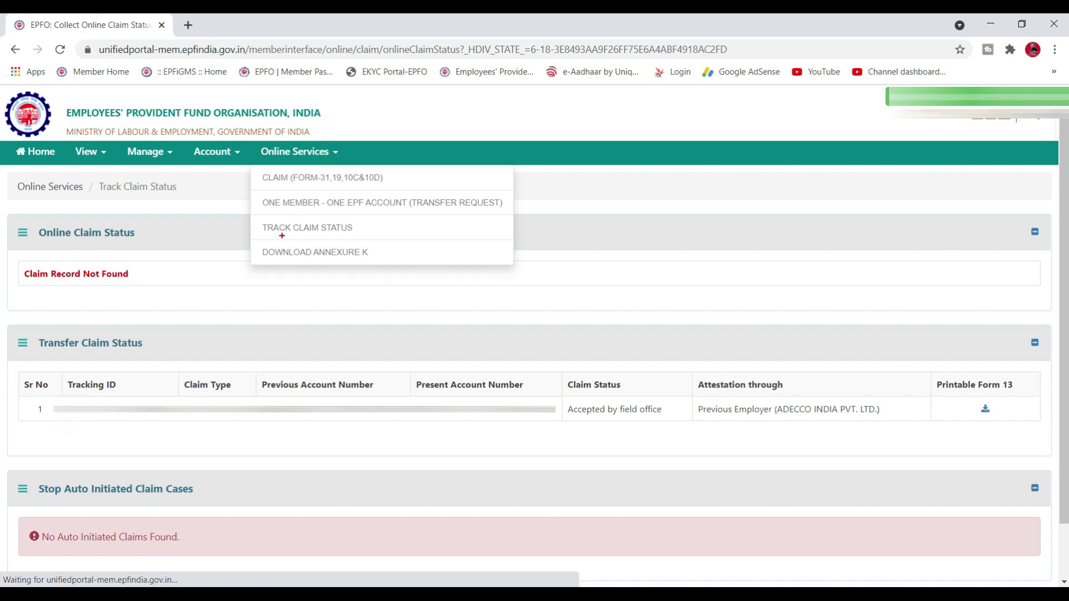
{"action": "left_click_drag", "start_coordinate": [252, 241], "coordinate": [396, 266]}
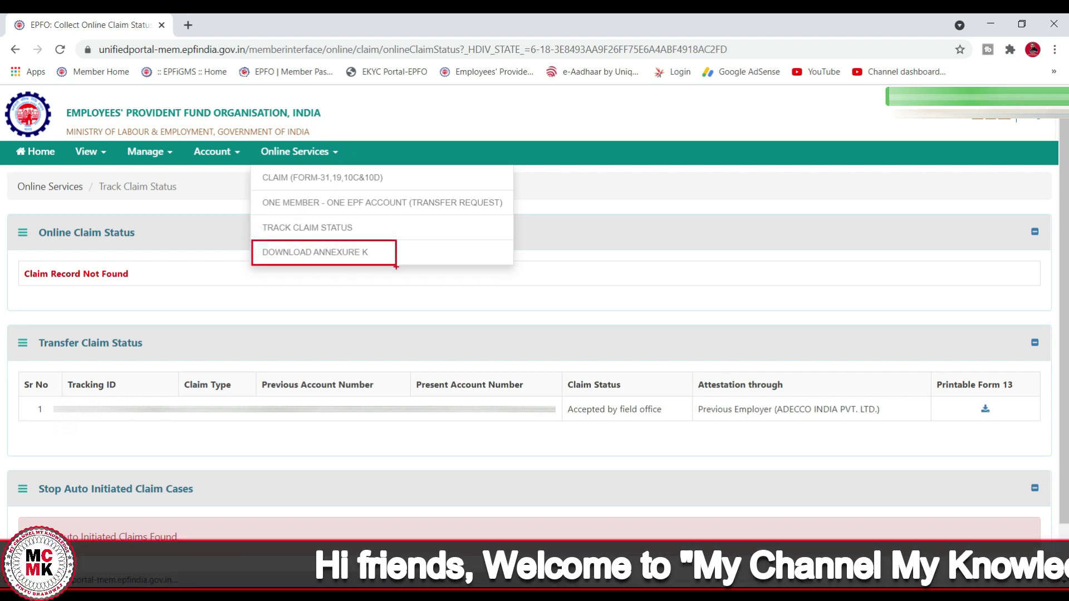
{"action": "left_click", "coordinate": [371, 253]}
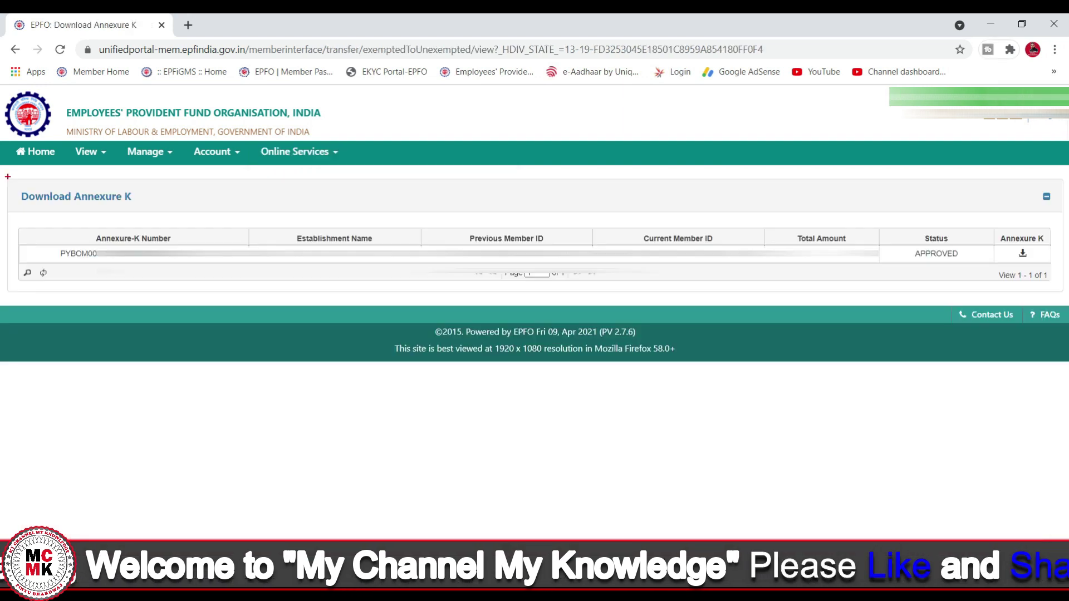
Step: Mark the Download Annexure K section, its record table and the record's Annexure K download, and clear the marks
{"action": "mouse_move", "coordinate": [8, 176]}
{"action": "left_mouse_down"}
{"action": "mouse_move", "coordinate": [167, 239]}
{"action": "mouse_move", "coordinate": [609, 326]}
{"action": "mouse_move", "coordinate": [971, 318]}
{"action": "mouse_move", "coordinate": [1063, 294]}
{"action": "left_mouse_up"}
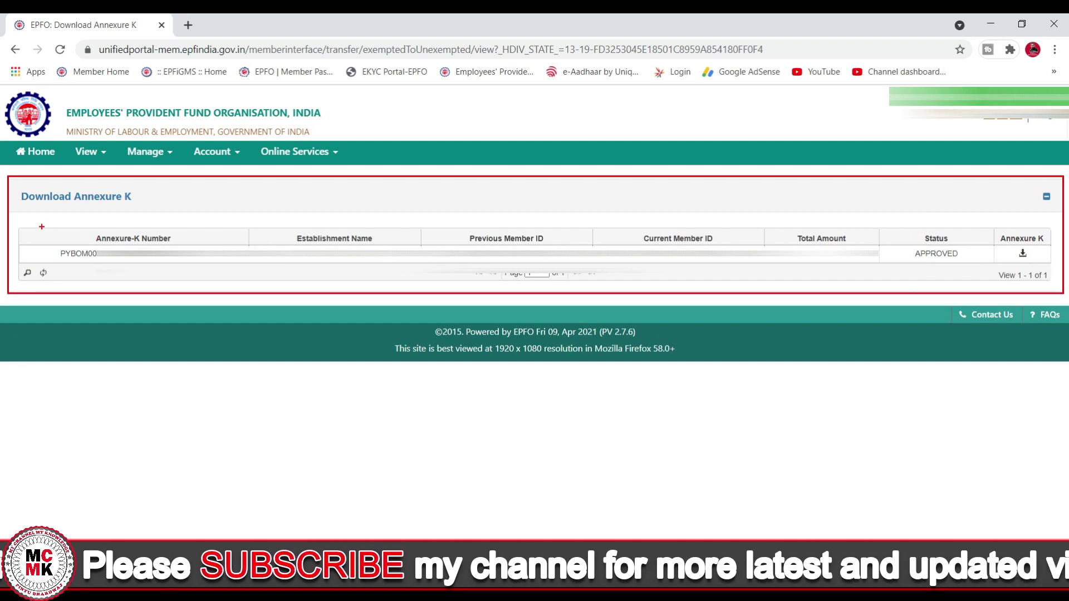
{"action": "mouse_move", "coordinate": [17, 220]}
{"action": "left_mouse_down"}
{"action": "mouse_move", "coordinate": [92, 280]}
{"action": "mouse_move", "coordinate": [545, 305]}
{"action": "mouse_move", "coordinate": [1062, 284]}
{"action": "left_mouse_up"}
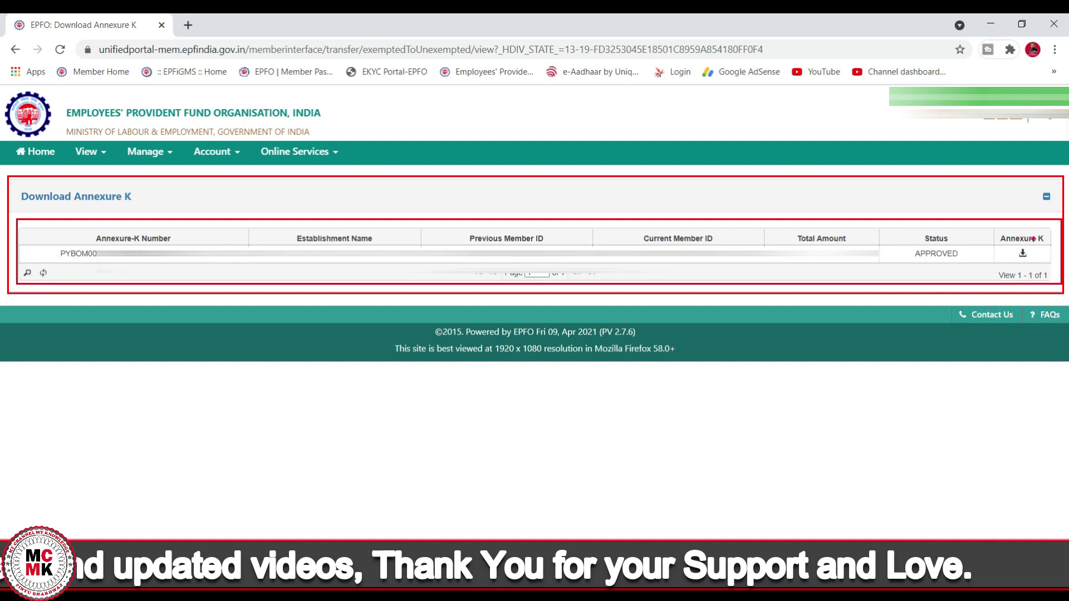
{"action": "mouse_move", "coordinate": [996, 228]}
{"action": "left_mouse_down"}
{"action": "mouse_move", "coordinate": [1050, 263]}
{"action": "mouse_move", "coordinate": [1034, 260]}
{"action": "left_mouse_up"}
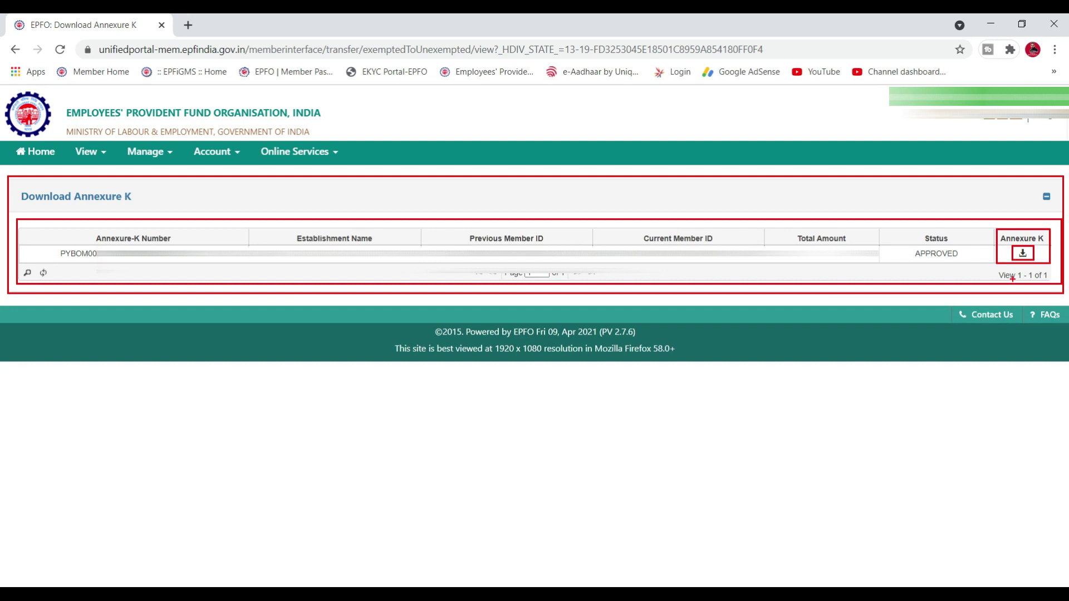
{"action": "key", "text": "Escape"}
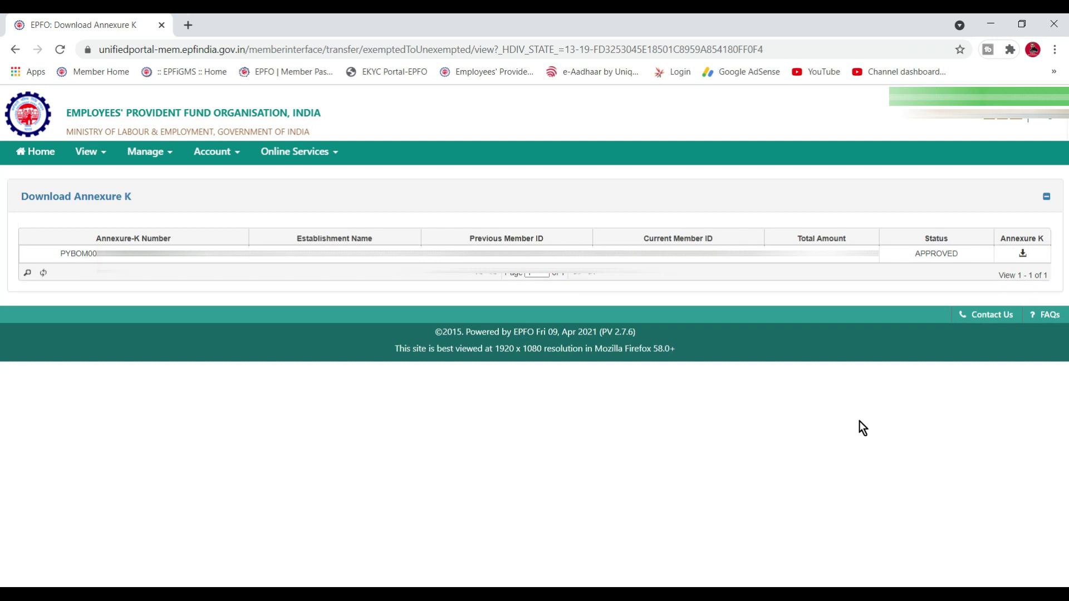